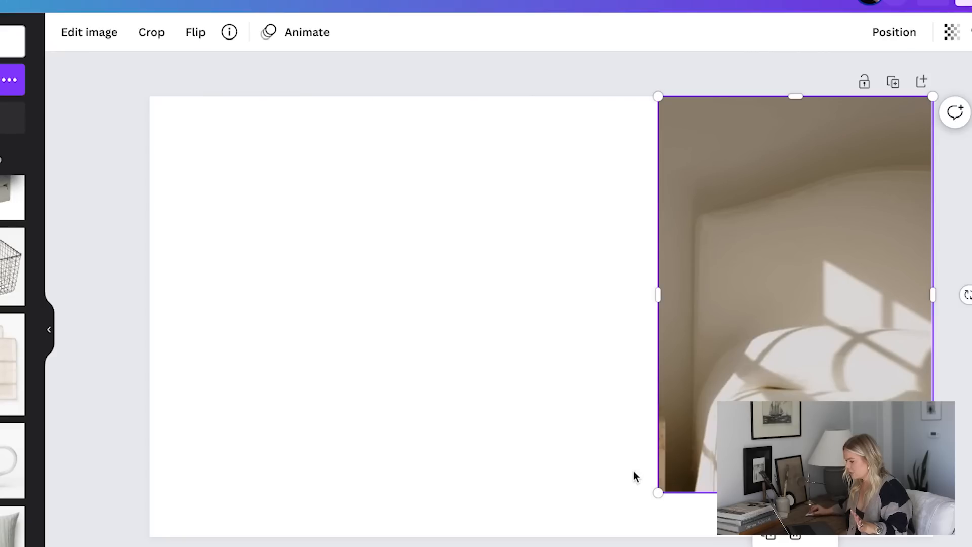
Add the black three-drawer dresser image from the uploads to the page and remove its background
{"action": "left_click", "coordinate": [542, 356]}
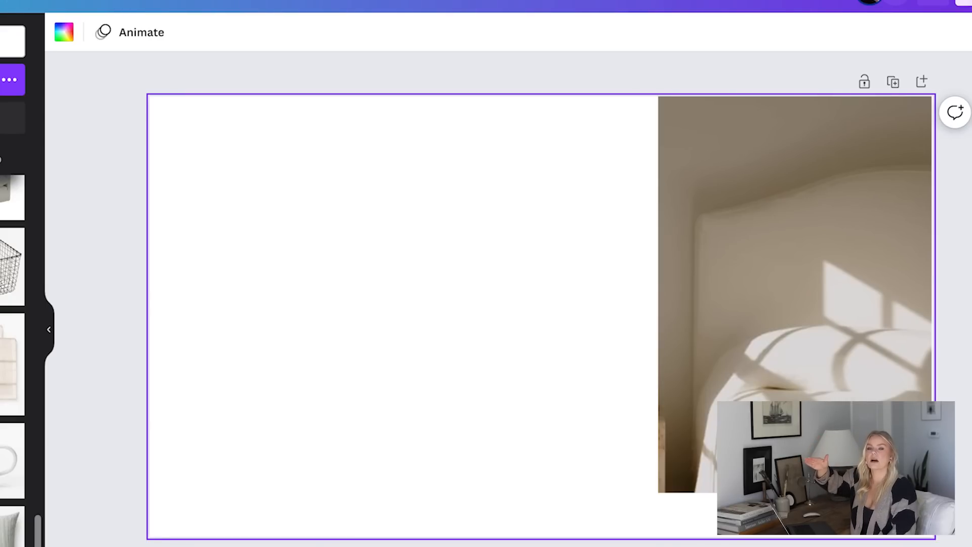
{"action": "scroll", "coordinate": [12, 329], "scroll_direction": "down", "scroll_amount": 1}
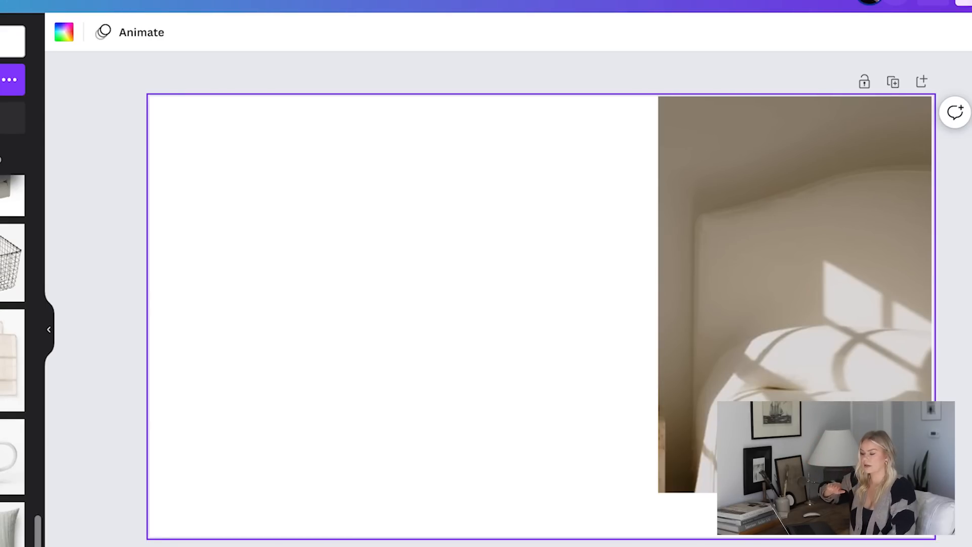
{"action": "scroll", "coordinate": [12, 329], "scroll_direction": "up", "scroll_amount": 1}
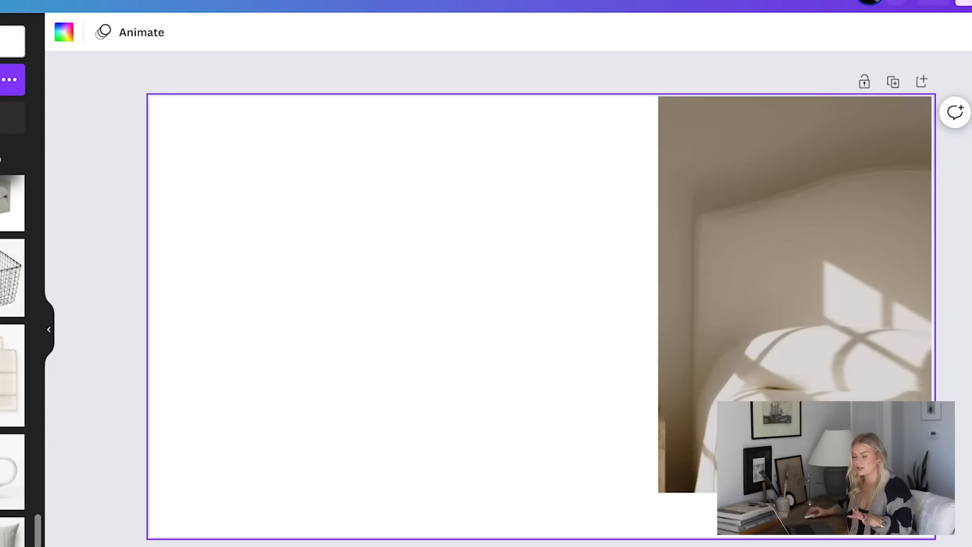
{"action": "scroll", "coordinate": [12, 329], "scroll_direction": "up", "scroll_amount": 1}
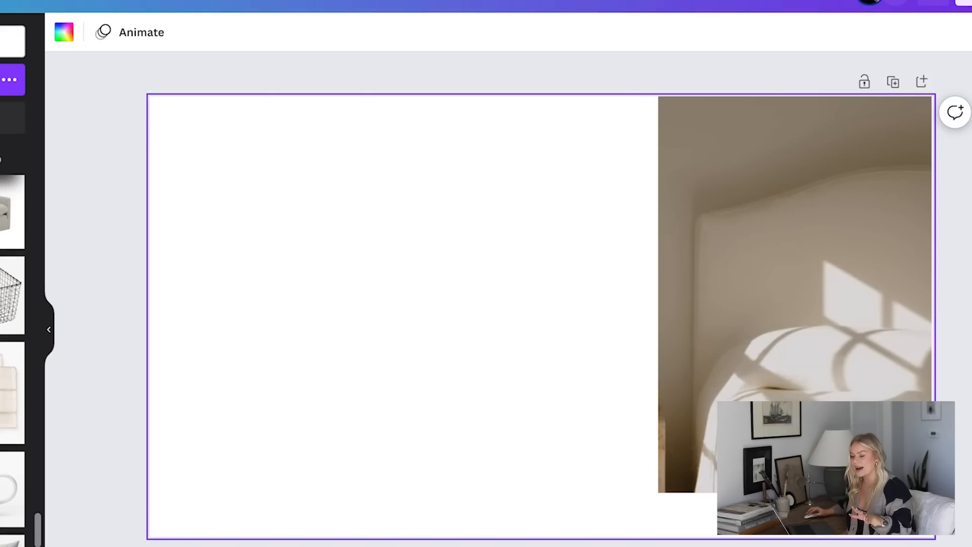
{"action": "left_click", "coordinate": [6, 219]}
{"action": "left_click_drag", "start_coordinate": [460, 354], "coordinate": [574, 345]}
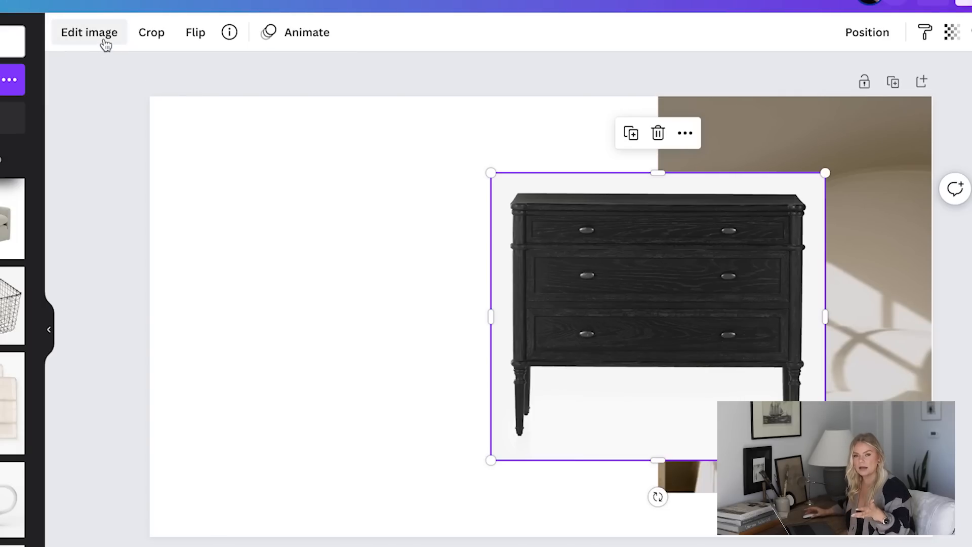
{"action": "left_click", "coordinate": [104, 35]}
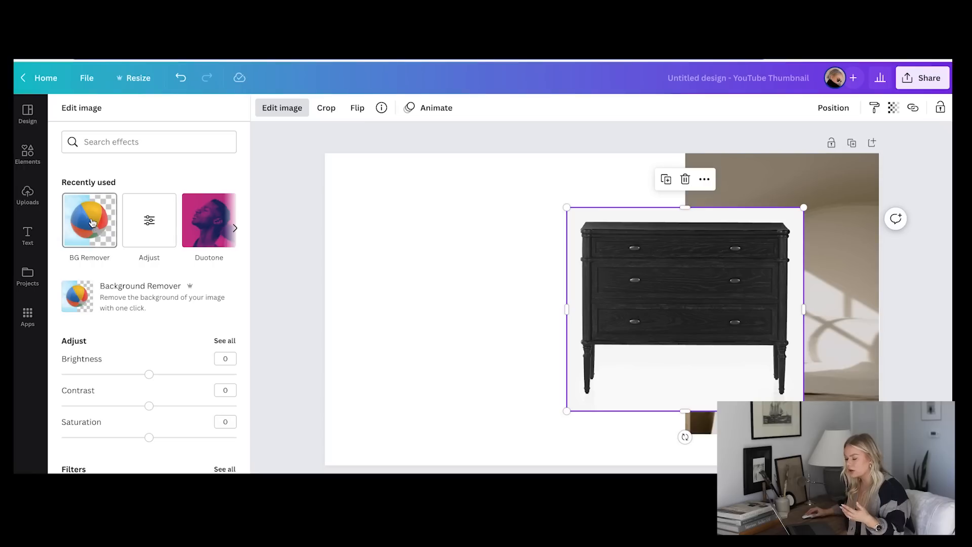
{"action": "left_click", "coordinate": [93, 222]}
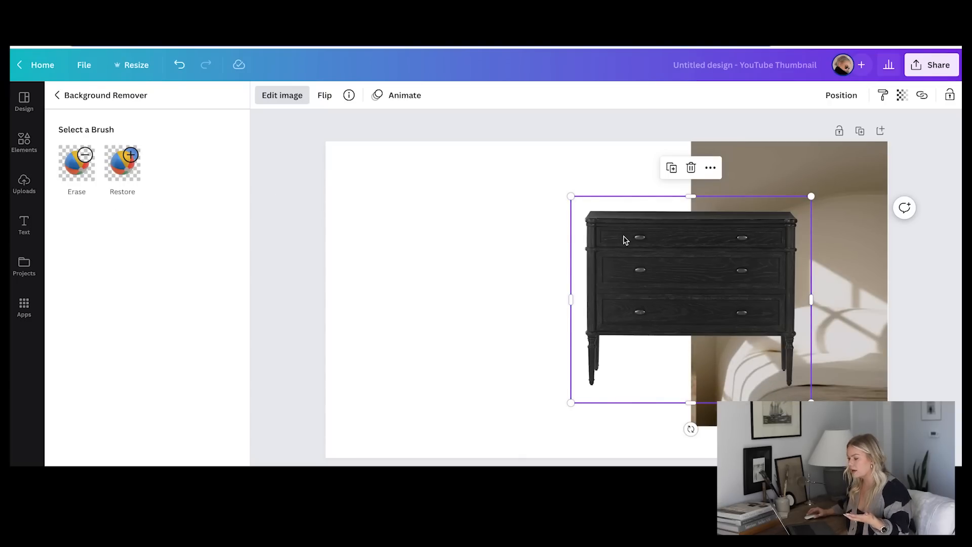
Scale down the dresser cutout and position it on the lower part of the page, beside the headboard photo
{"action": "left_click_drag", "start_coordinate": [670, 267], "coordinate": [577, 335]}
{"action": "left_click_drag", "start_coordinate": [738, 265], "coordinate": [685, 307]}
{"action": "left_click_drag", "start_coordinate": [642, 358], "coordinate": [649, 304]}
{"action": "left_click_drag", "start_coordinate": [692, 255], "coordinate": [684, 261]}
{"action": "left_click_drag", "start_coordinate": [629, 328], "coordinate": [636, 326]}
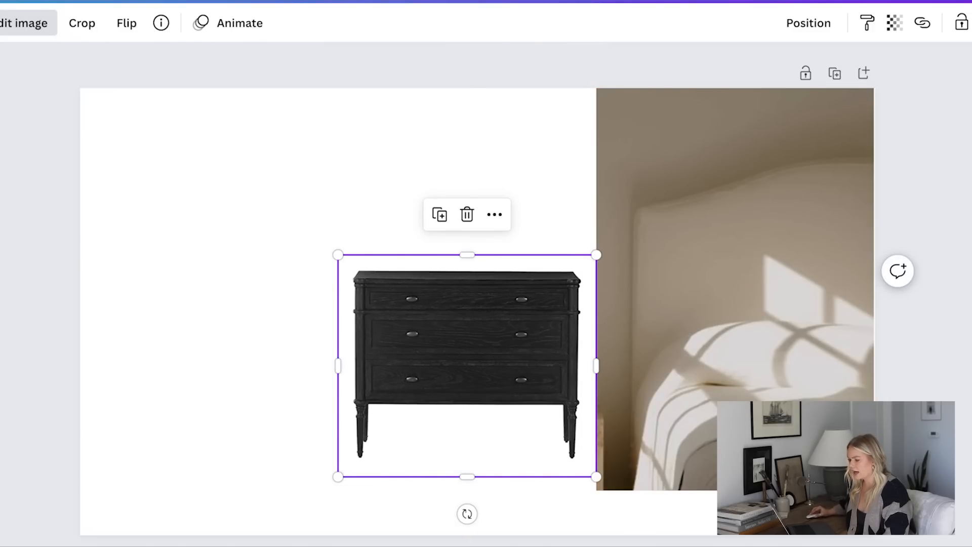
Give the page a light beige background and scale down the headboard photo in the upper corner
{"action": "left_click", "coordinate": [130, 217]}
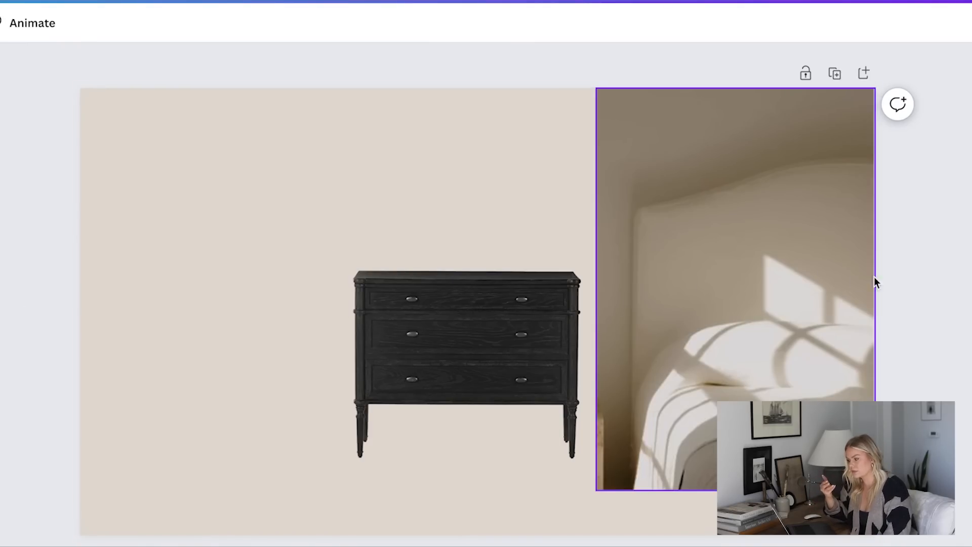
{"action": "left_click", "coordinate": [782, 290]}
{"action": "left_click_drag", "start_coordinate": [784, 289], "coordinate": [786, 289]}
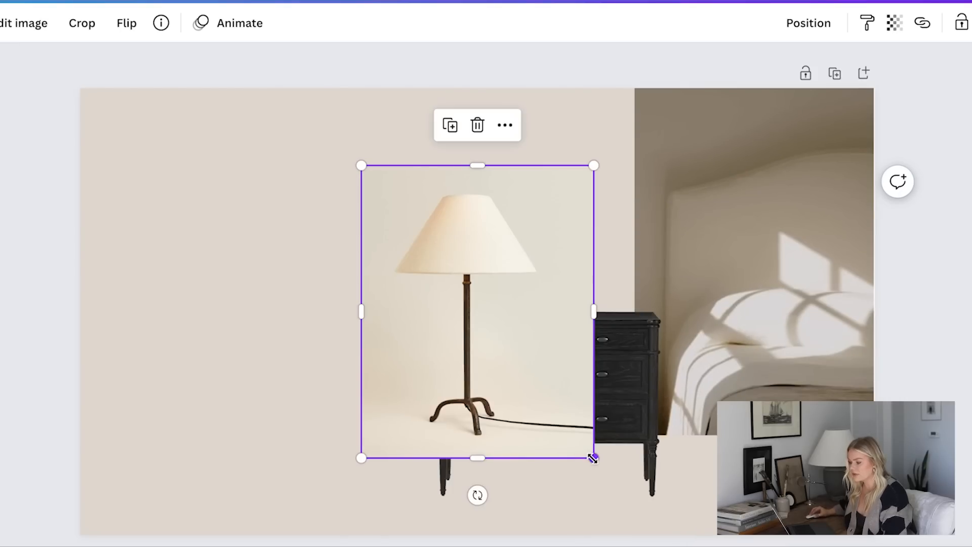
Place the table lamp with the thin metal stem above the dresser at a reduced size, with its background removed
{"action": "left_click_drag", "start_coordinate": [592, 458], "coordinate": [517, 361]}
{"action": "left_click_drag", "start_coordinate": [442, 303], "coordinate": [494, 246]}
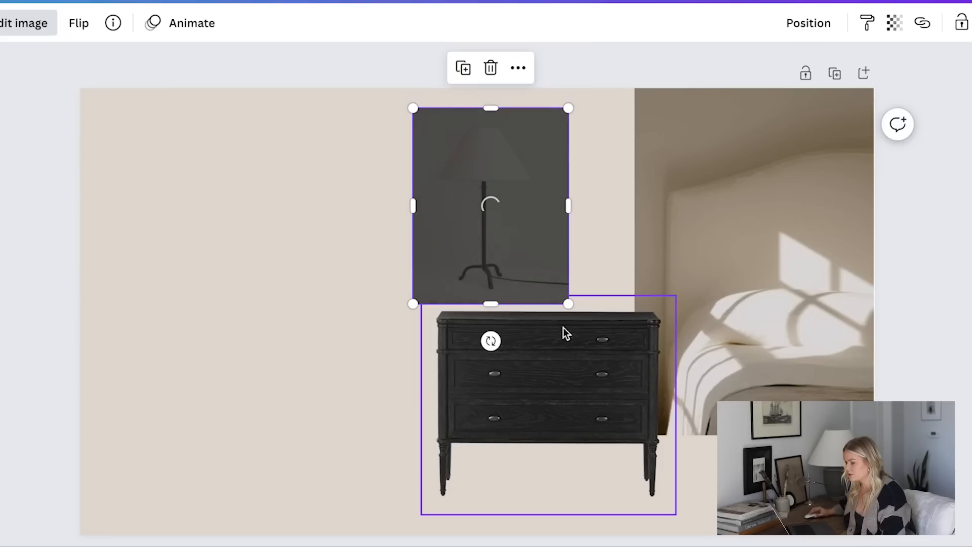
{"action": "left_click_drag", "start_coordinate": [564, 205], "coordinate": [548, 230]}
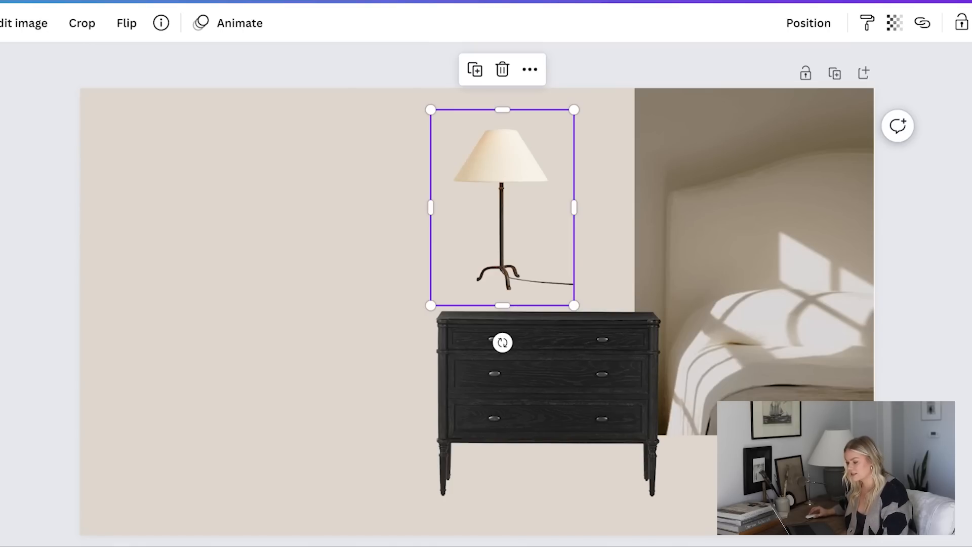
Place the patterned grey-blue rug on the empty side of the page, enlarge it and remove its background
{"action": "left_click_drag", "start_coordinate": [394, 361], "coordinate": [219, 330]}
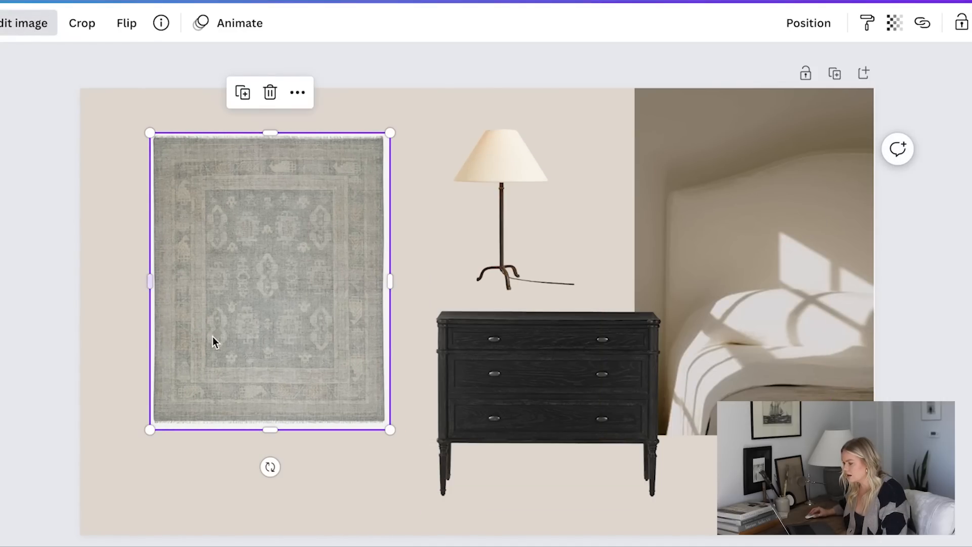
{"action": "left_click_drag", "start_coordinate": [289, 367], "coordinate": [248, 344]}
{"action": "left_click_drag", "start_coordinate": [349, 407], "coordinate": [418, 493]}
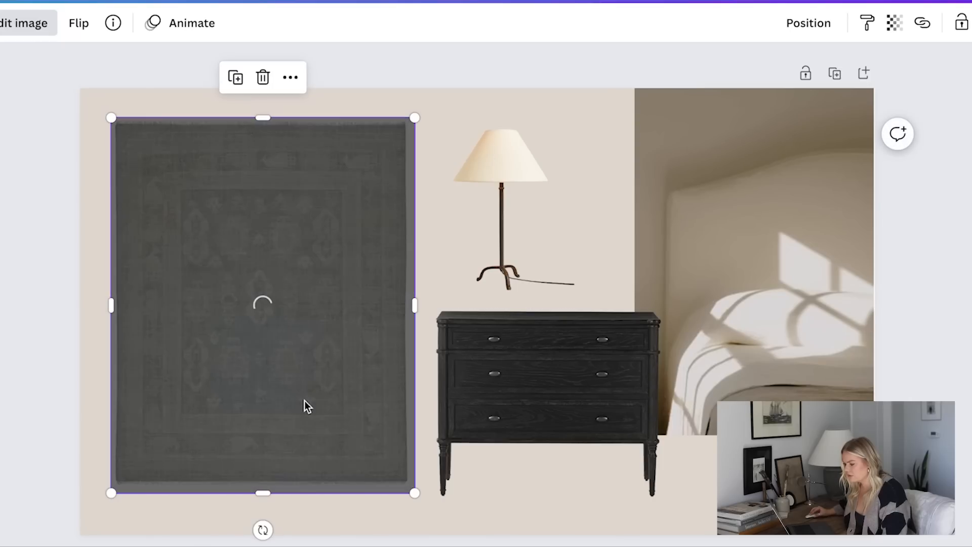
{"action": "left_click_drag", "start_coordinate": [278, 393], "coordinate": [306, 408]}
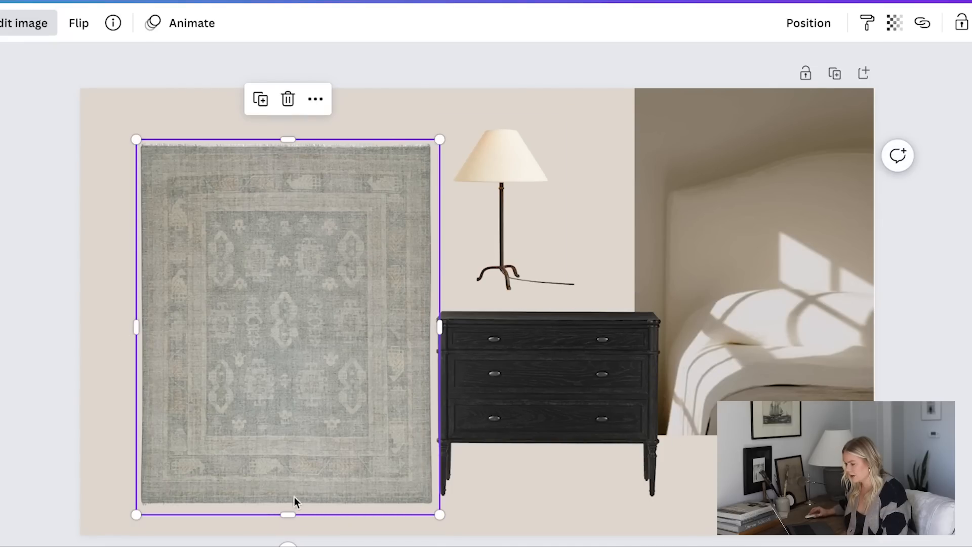
Rotate the rug a quarter turn, then move it over the dresser and enlarge it
{"action": "left_click_drag", "start_coordinate": [286, 542], "coordinate": [66, 332]}
{"action": "left_click_drag", "start_coordinate": [319, 386], "coordinate": [621, 425]}
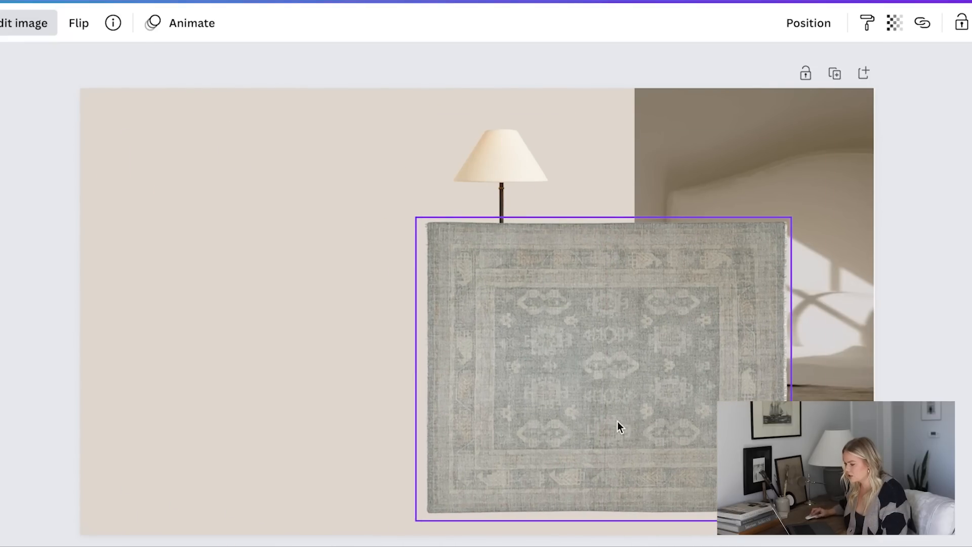
{"action": "left_click_drag", "start_coordinate": [406, 212], "coordinate": [376, 205]}
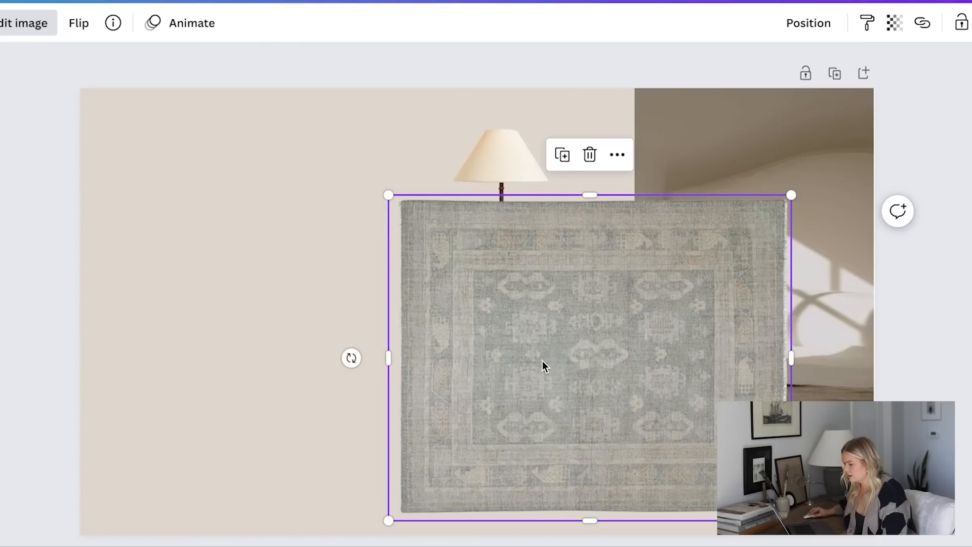
Send the rug backward so that it lies behind the dresser and the lamp
{"action": "left_click", "coordinate": [808, 23]}
{"action": "left_click", "coordinate": [764, 68]}
{"action": "left_click", "coordinate": [764, 68]}
{"action": "left_click", "coordinate": [256, 350]}
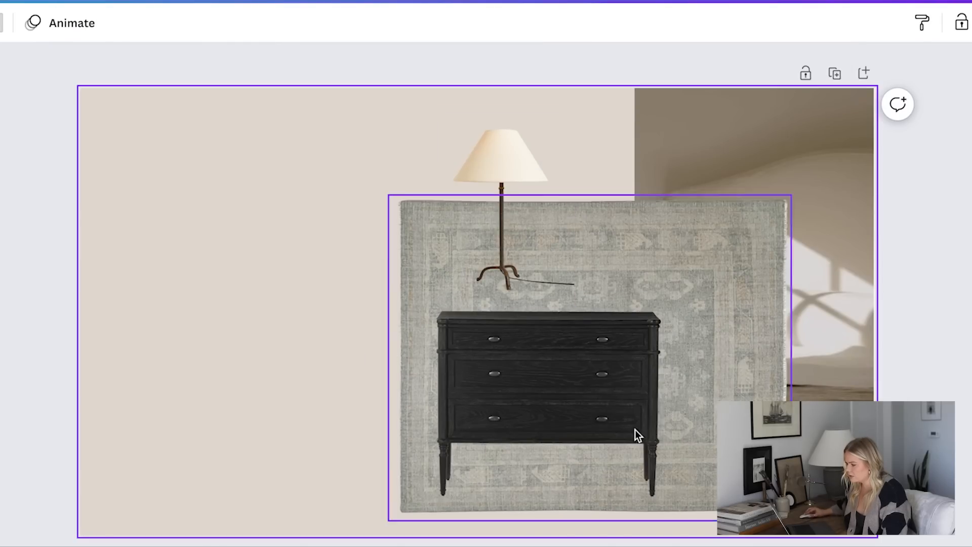
Bring the headboard photo forward so that it overlaps the rug
{"action": "left_click", "coordinate": [822, 300]}
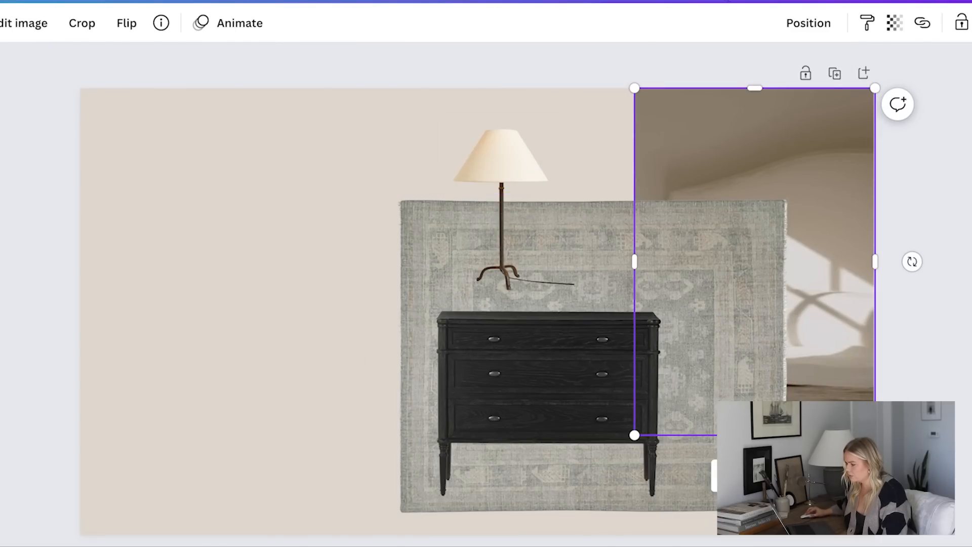
{"action": "left_click", "coordinate": [808, 23]}
{"action": "left_click", "coordinate": [599, 66]}
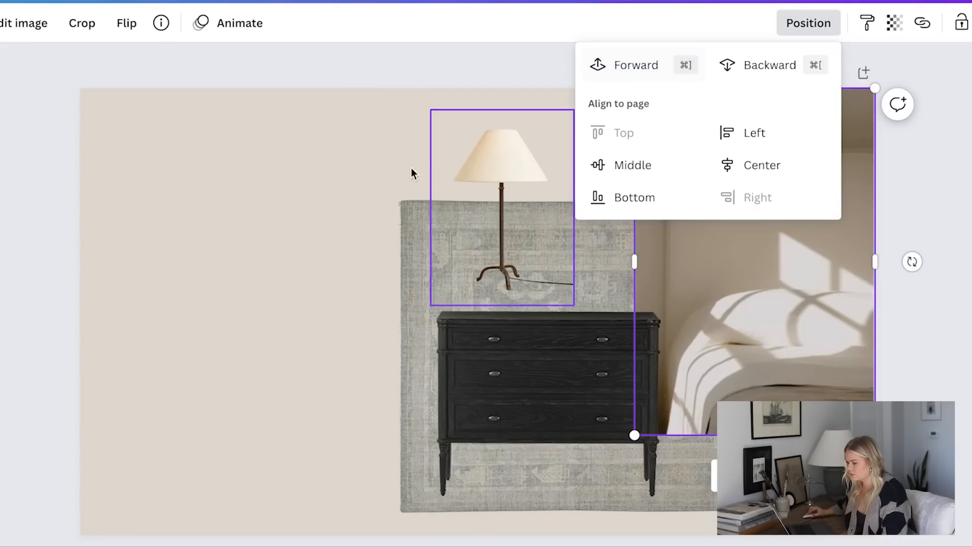
{"action": "left_click", "coordinate": [257, 300]}
Enlarge the rug and shift it so it extends past the dresser toward the empty side of the page
{"action": "left_click", "coordinate": [413, 217]}
{"action": "left_click_drag", "start_coordinate": [386, 193], "coordinate": [310, 158]}
{"action": "left_click_drag", "start_coordinate": [362, 317], "coordinate": [342, 324]}
{"action": "left_click", "coordinate": [235, 305]}
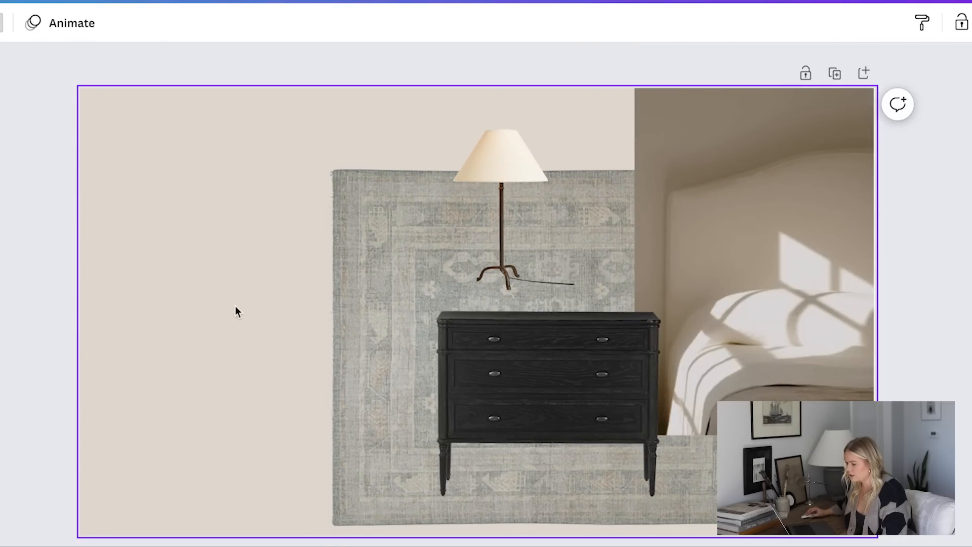
Paste the candle-style chandelier image, remove its background, and scale it down in the empty upper corner of the page
{"action": "left_click", "coordinate": [498, 227]}
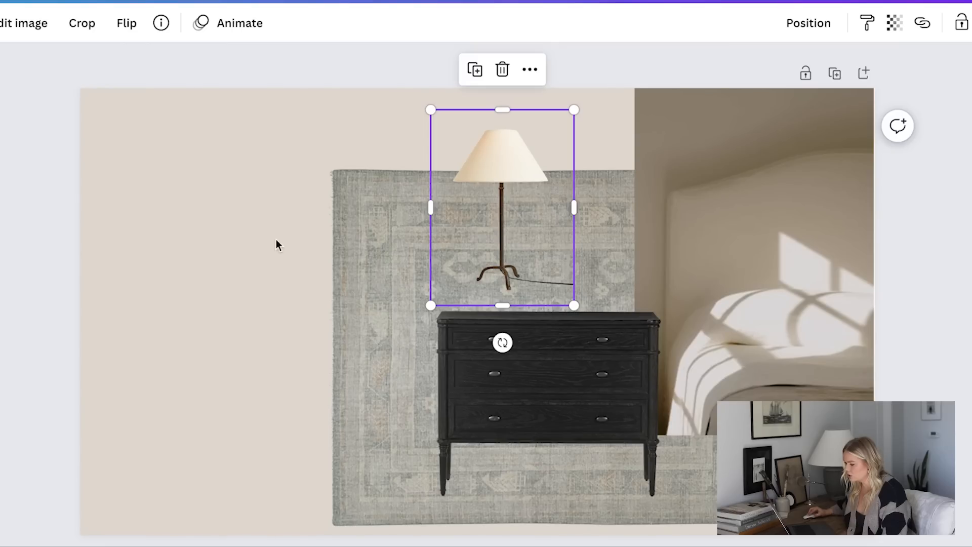
{"action": "left_click", "coordinate": [205, 277]}
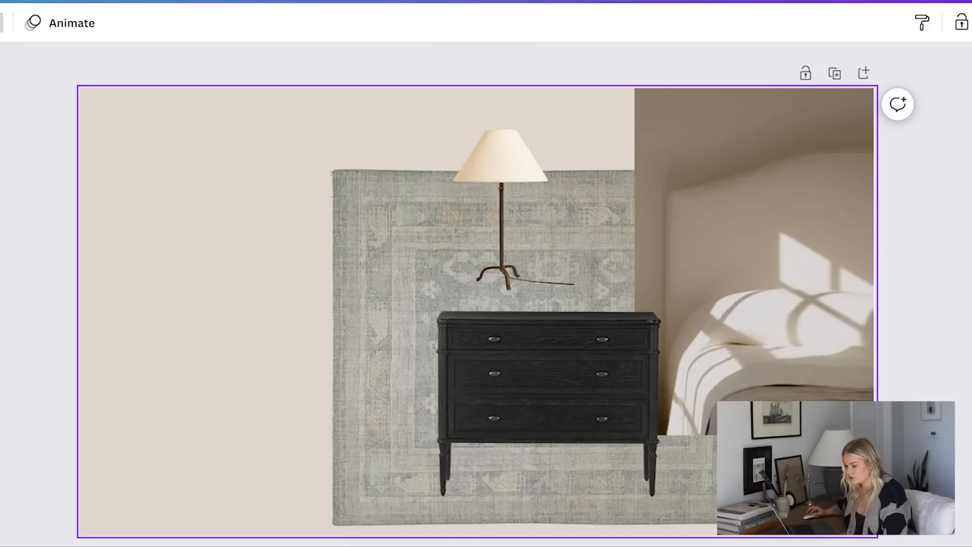
{"action": "key", "text": "super+v"}
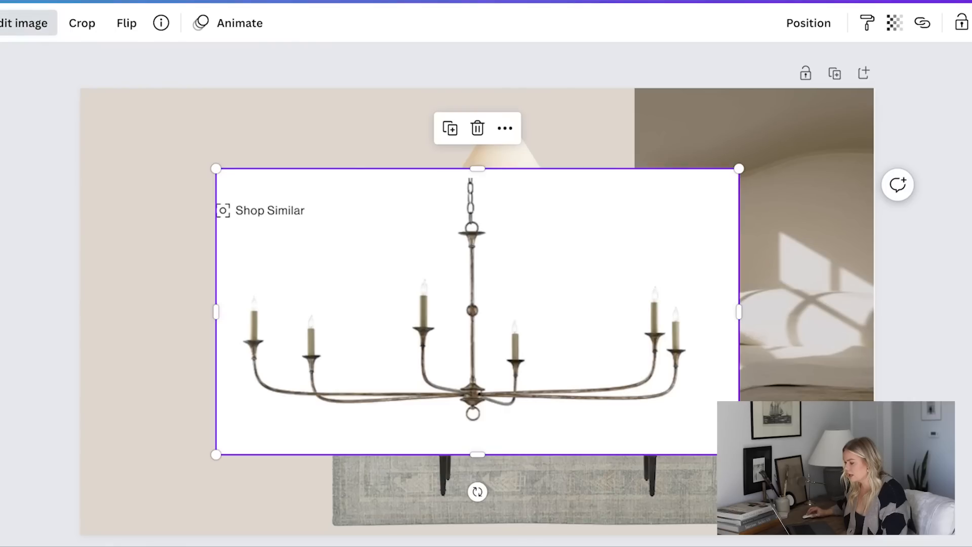
{"action": "left_click_drag", "start_coordinate": [438, 335], "coordinate": [347, 305]}
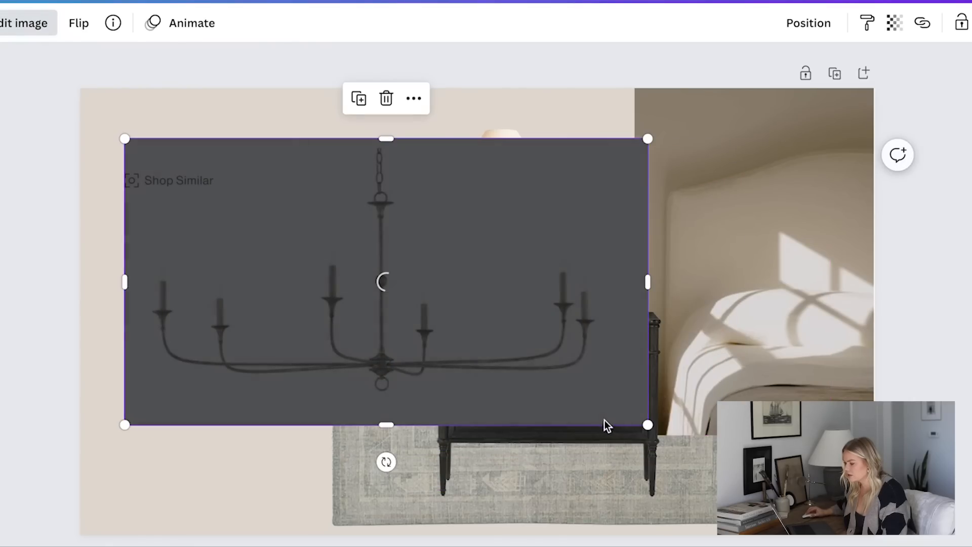
{"action": "left_click_drag", "start_coordinate": [645, 421], "coordinate": [488, 378]}
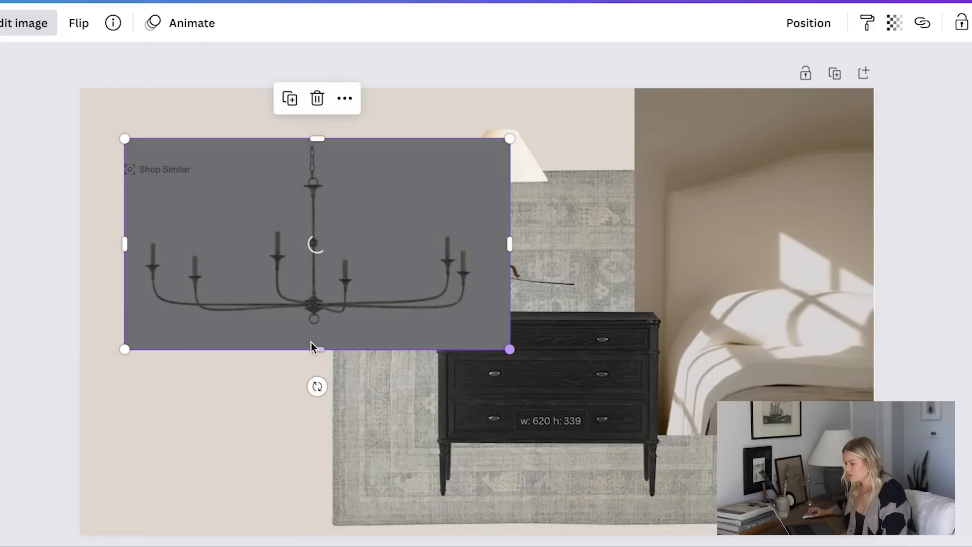
{"action": "left_click_drag", "start_coordinate": [275, 325], "coordinate": [263, 260]}
{"action": "left_click_drag", "start_coordinate": [502, 289], "coordinate": [428, 278]}
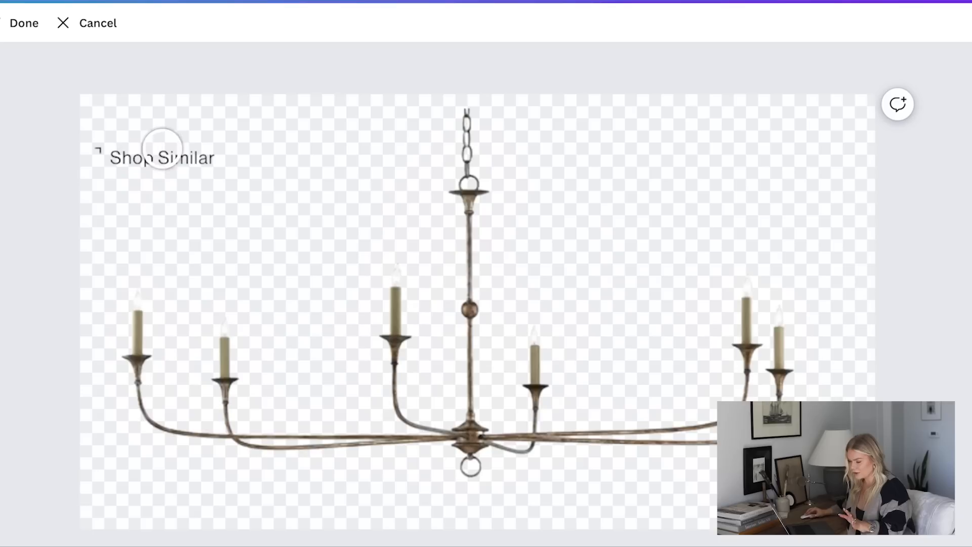
Erase the leftover "Shop Similar" text from the chandelier image and apply the edit
{"action": "mouse_move", "coordinate": [162, 147]}
{"action": "left_mouse_down"}
{"action": "mouse_move", "coordinate": [81, 145]}
{"action": "mouse_move", "coordinate": [210, 159]}
{"action": "left_mouse_up"}
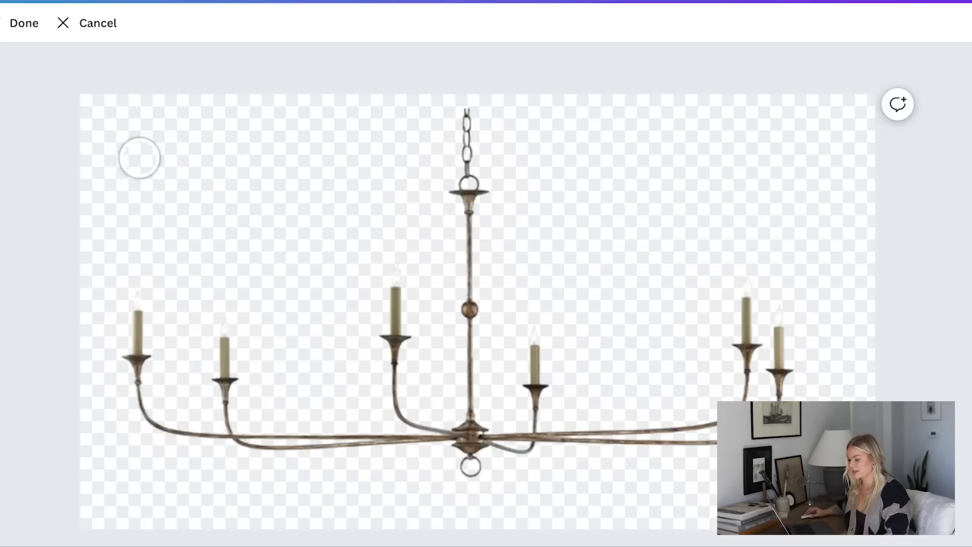
{"action": "left_click", "coordinate": [20, 24]}
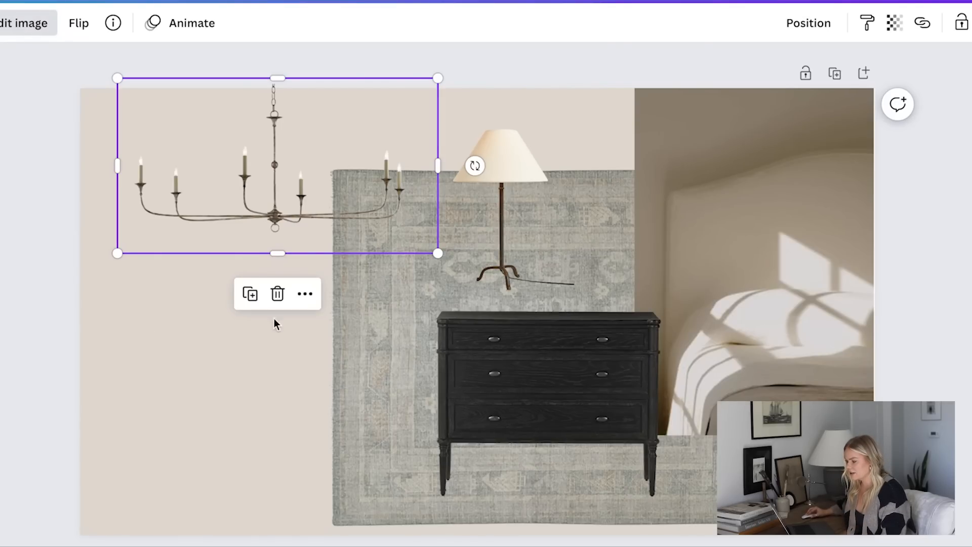
{"action": "left_click", "coordinate": [210, 375]}
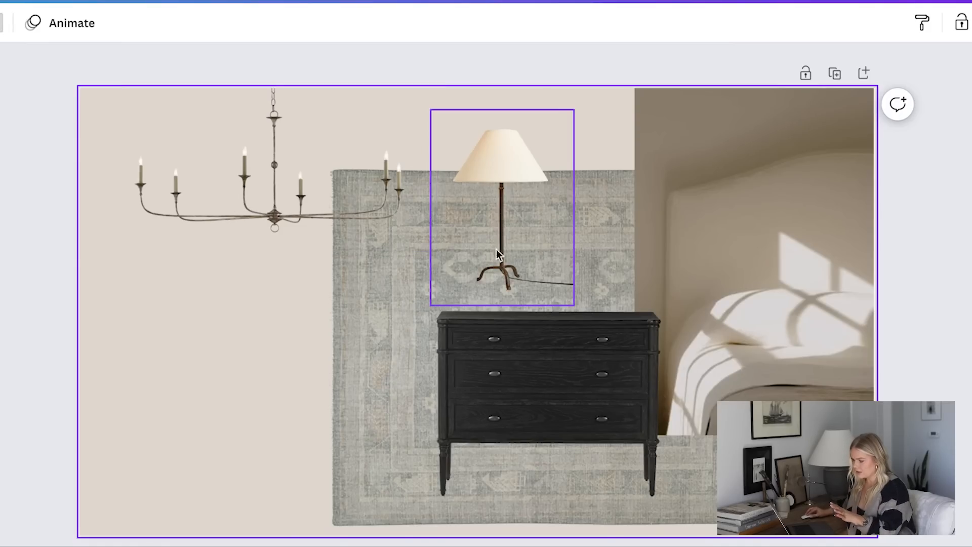
Delete the table lamp standing above the dresser
{"action": "left_click", "coordinate": [512, 265]}
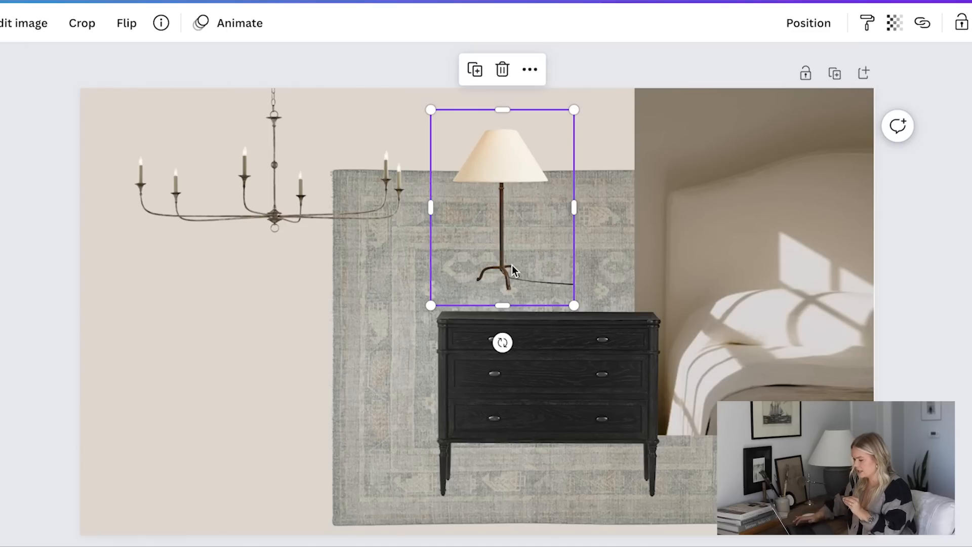
{"action": "key", "text": "Delete"}
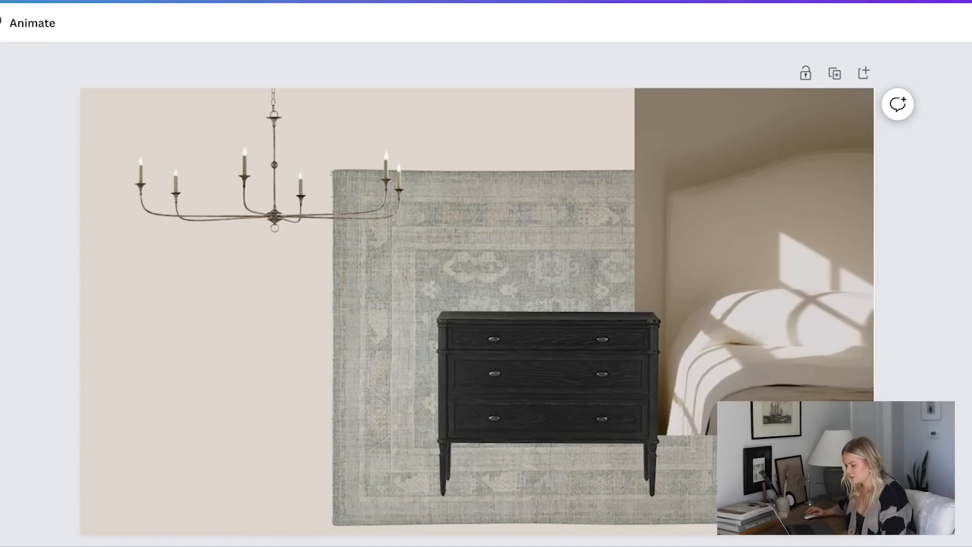
Paste the cream armchair image without its background and place it, scaled down, below the chandelier overlapping the rug's edge
{"action": "key", "text": "super+v"}
{"action": "left_click_drag", "start_coordinate": [364, 332], "coordinate": [142, 409]}
{"action": "left_click_drag", "start_coordinate": [470, 254], "coordinate": [336, 340]}
{"action": "left_click_drag", "start_coordinate": [215, 423], "coordinate": [269, 415]}
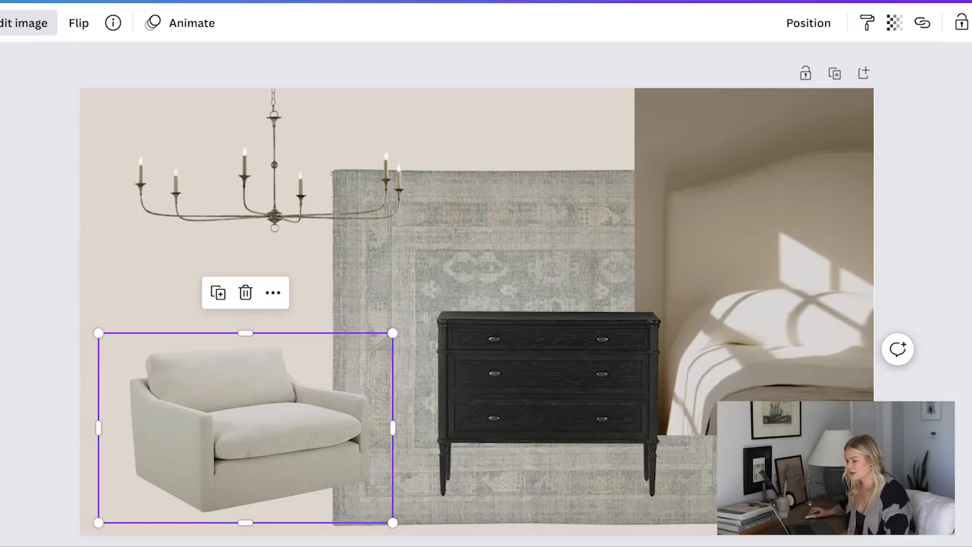
Capture the dark terra-cotta water jug table lamp from the product page and paste it into the design, removing its background
{"action": "left_click", "coordinate": [45, 258]}
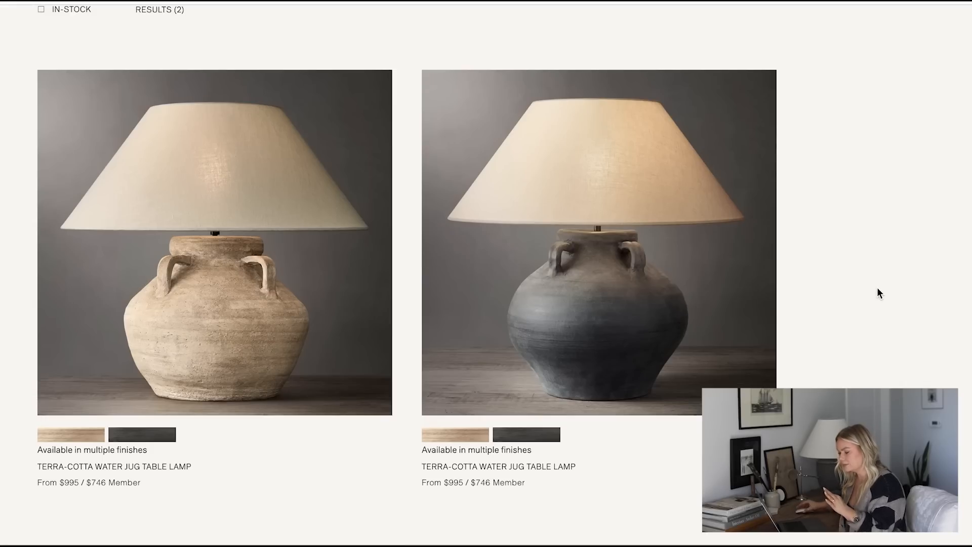
{"action": "key", "text": "super+shift+4"}
{"action": "left_click_drag", "start_coordinate": [424, 70], "coordinate": [775, 416]}
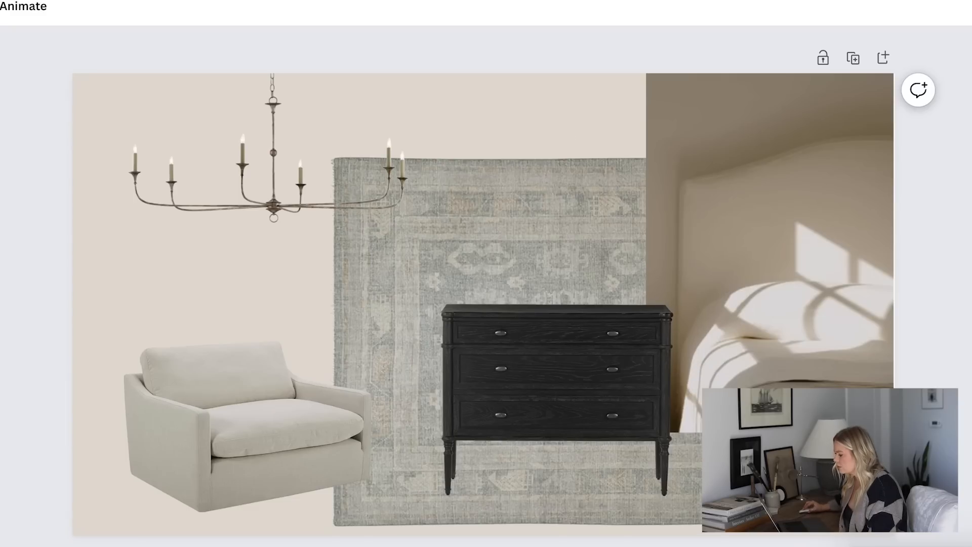
{"action": "key", "text": "super+v"}
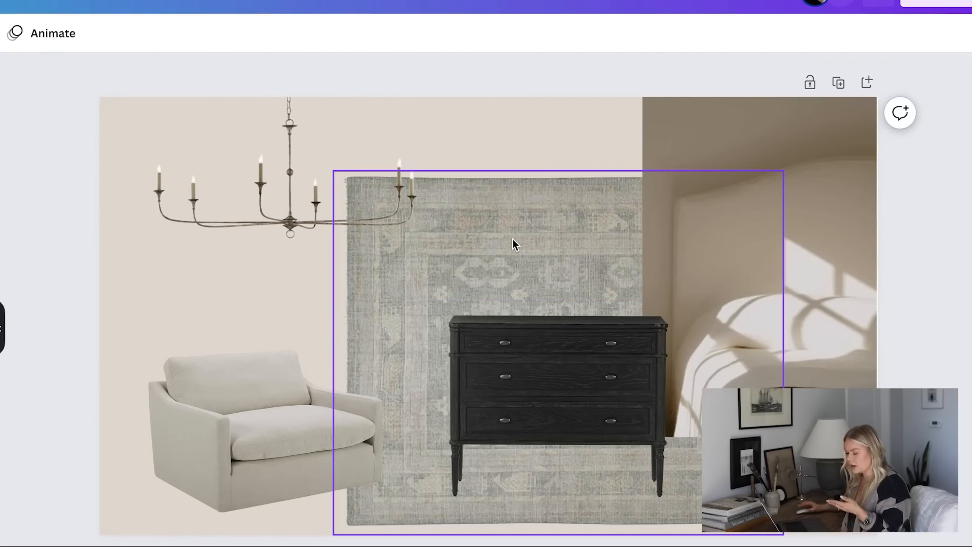
{"action": "key", "text": "super+v"}
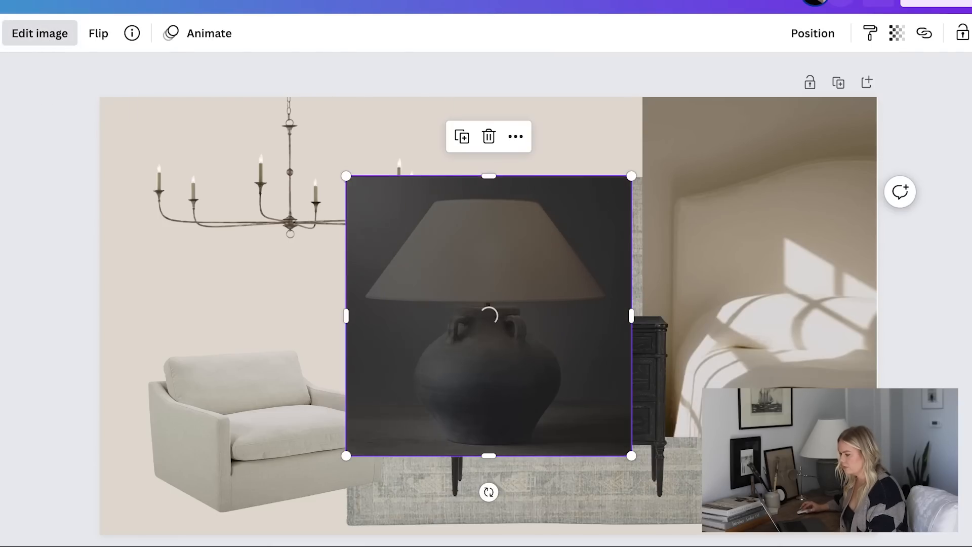
Scale down the dark jug table lamp and stand it on top of the black dresser
{"action": "left_click_drag", "start_coordinate": [346, 456], "coordinate": [497, 307]}
{"action": "left_click_drag", "start_coordinate": [552, 284], "coordinate": [513, 293]}
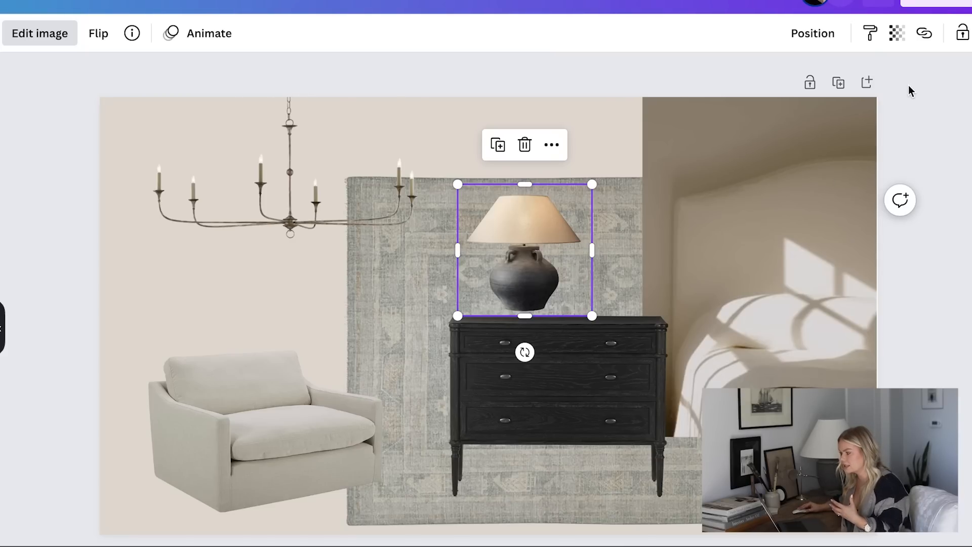
Enlarge the headboard photo slightly so it extends past the page's upper-right corner
{"action": "left_click", "coordinate": [887, 99]}
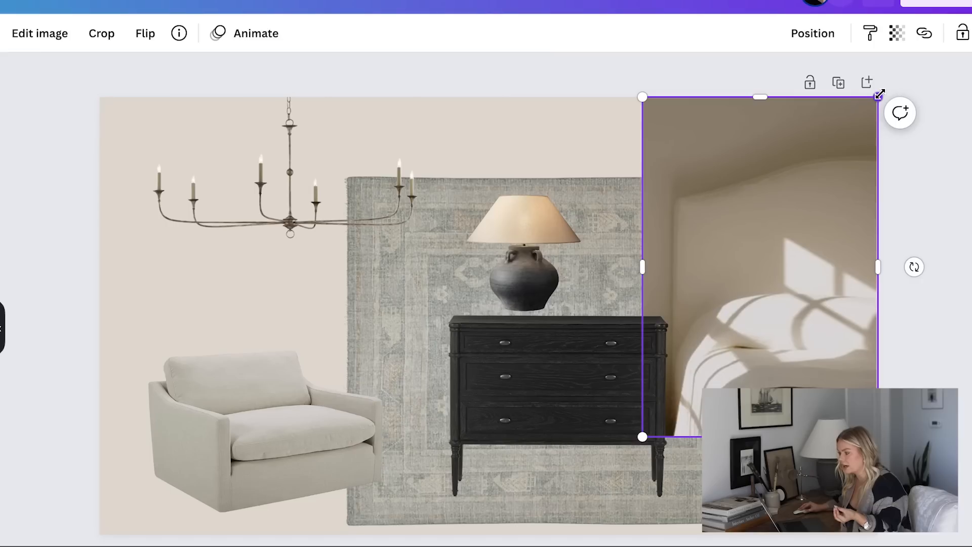
{"action": "left_click_drag", "start_coordinate": [877, 97], "coordinate": [882, 92]}
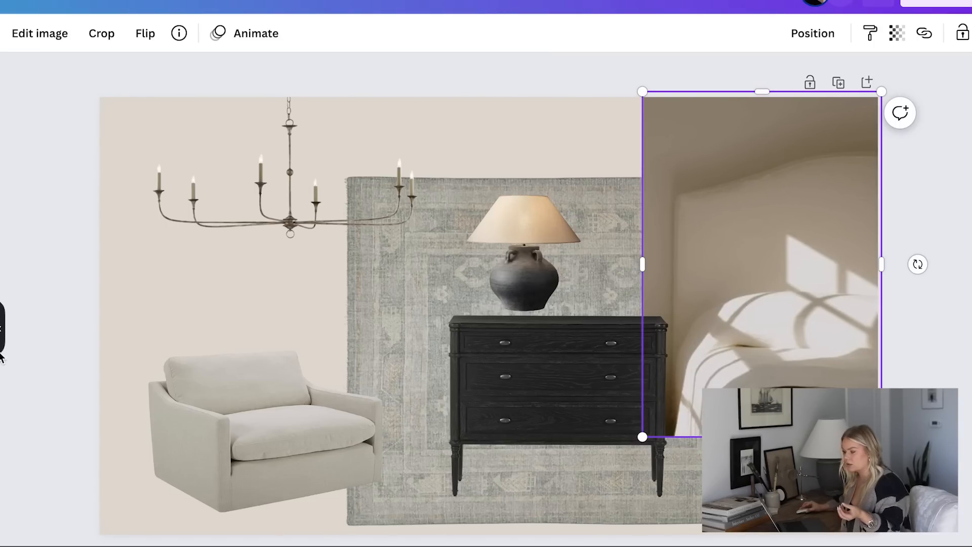
{"action": "left_click", "coordinate": [56, 322]}
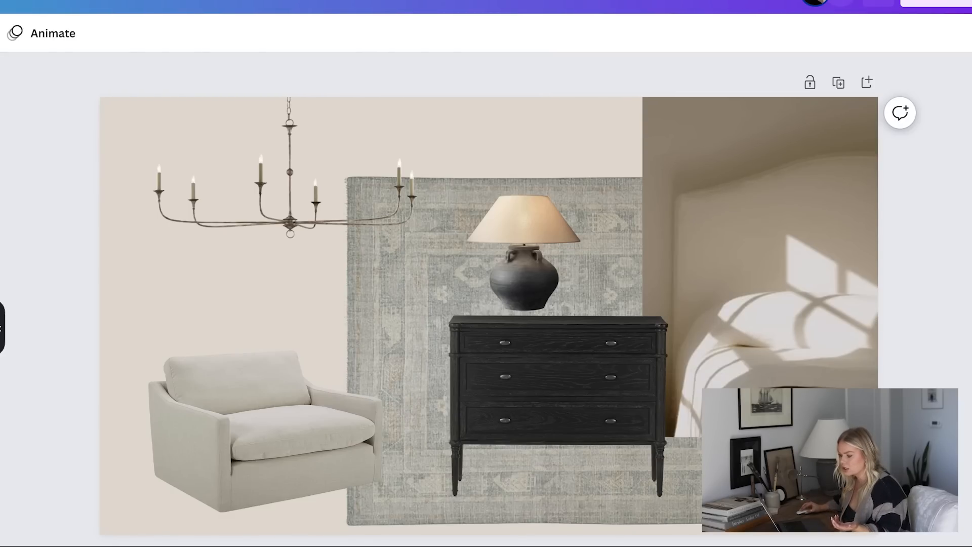
Paste the black pedestal side table and place it without its background, scaled down, beside the armchair's left arm
{"action": "key", "text": "super+v"}
{"action": "left_click_drag", "start_coordinate": [484, 274], "coordinate": [177, 347]}
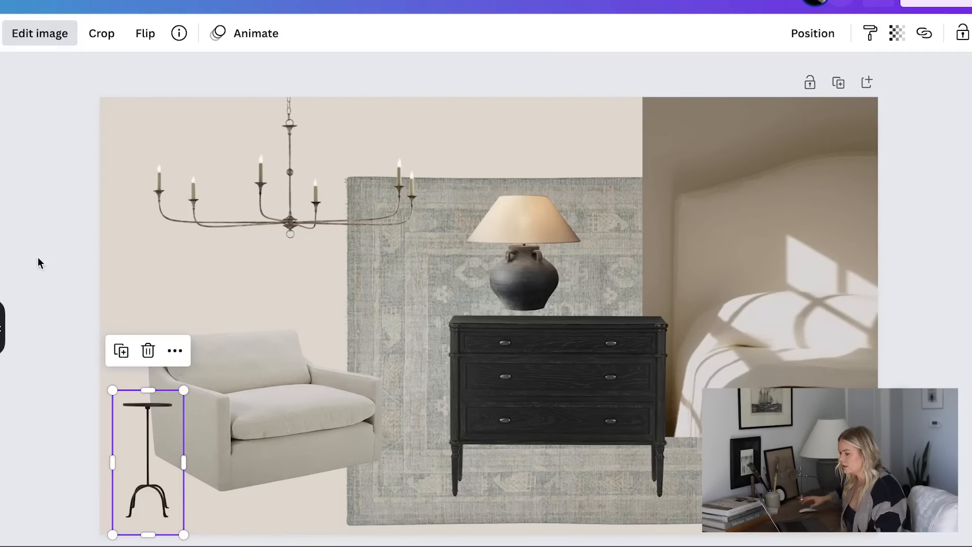
{"action": "left_click", "coordinate": [65, 265]}
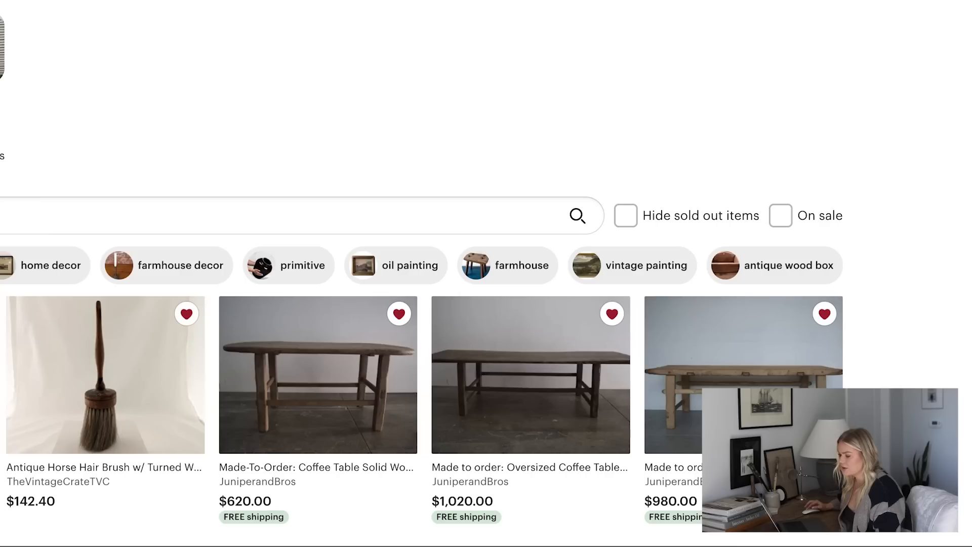
Look through the favorited vintage items on the marketplace site and run a search within them
{"action": "scroll", "coordinate": [421, 274], "scroll_direction": "down", "scroll_amount": 4}
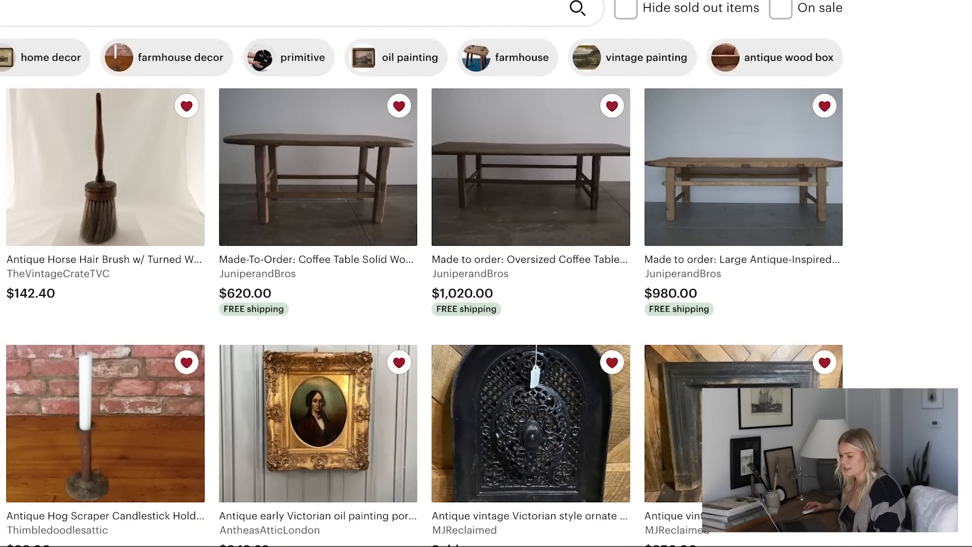
{"action": "scroll", "coordinate": [422, 273], "scroll_direction": "up", "scroll_amount": 2}
{"action": "scroll", "coordinate": [422, 273], "scroll_direction": "down", "scroll_amount": 3}
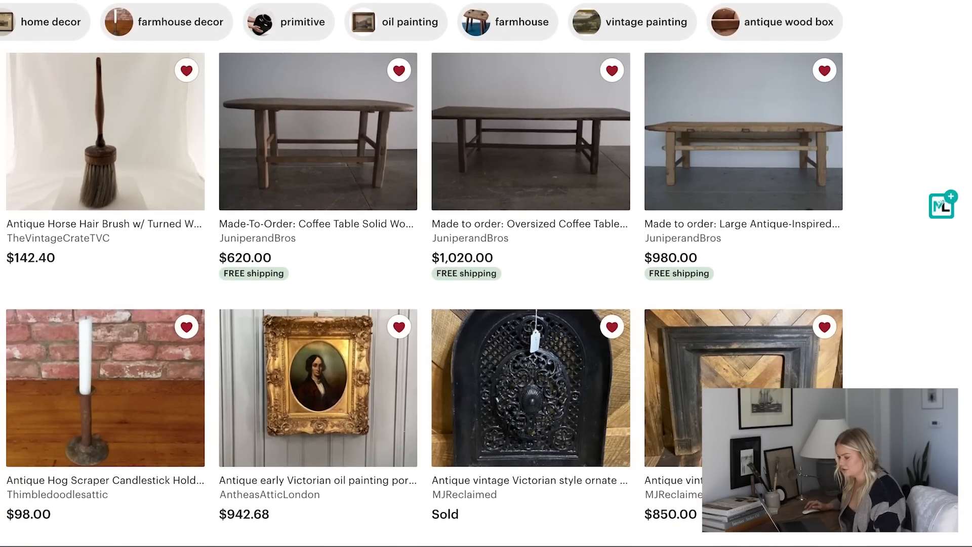
{"action": "scroll", "coordinate": [63, 318], "scroll_direction": "down", "scroll_amount": 15}
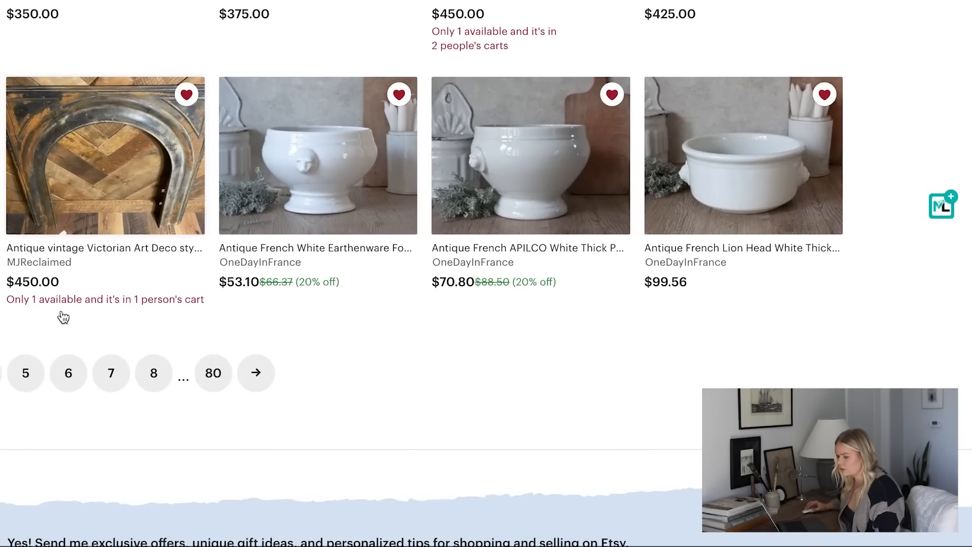
{"action": "scroll", "coordinate": [63, 317], "scroll_direction": "up", "scroll_amount": 15}
{"action": "scroll", "coordinate": [60, 310], "scroll_direction": "down", "scroll_amount": 4}
{"action": "left_click", "coordinate": [42, 165]}
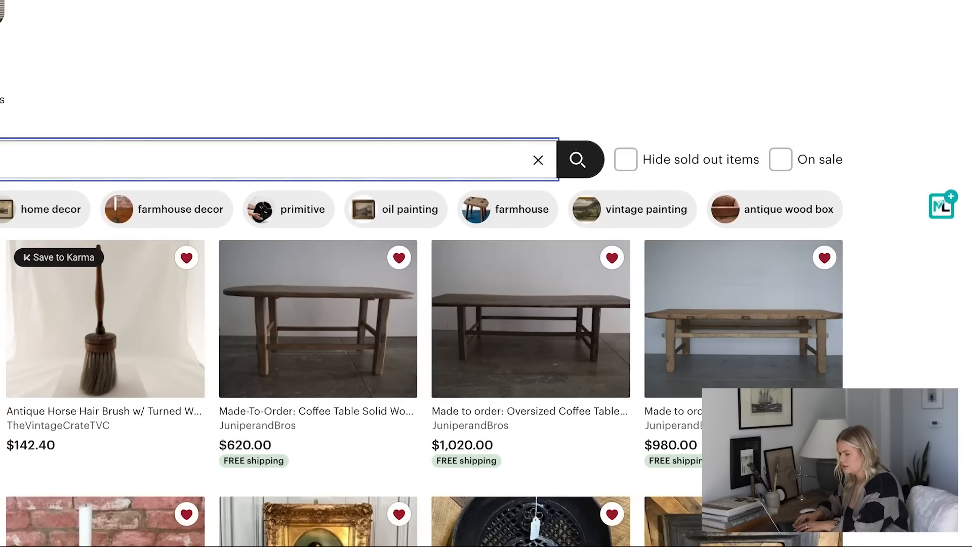
{"action": "key", "text": "Return"}
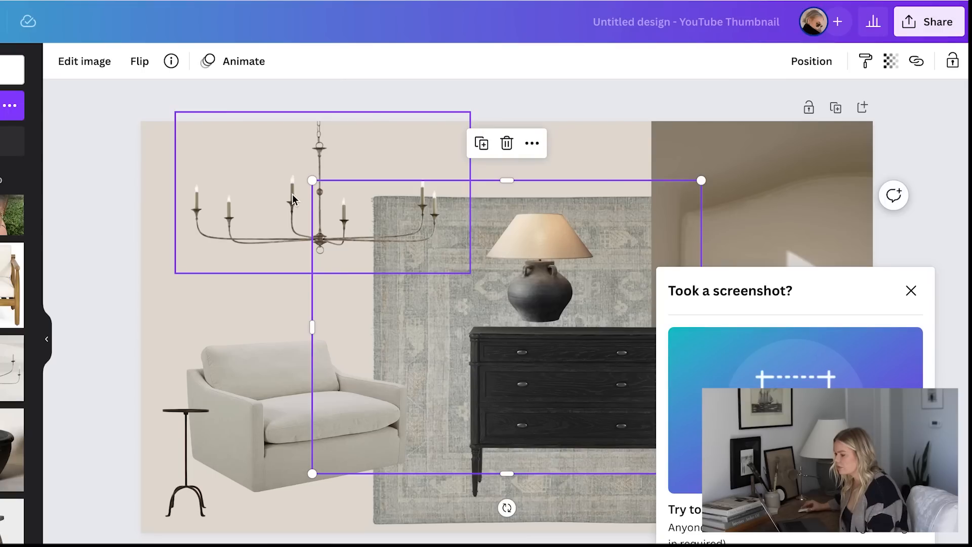
Paste the captured stone bowl image into the design and remove its background
{"action": "key", "text": "ctrl+v"}
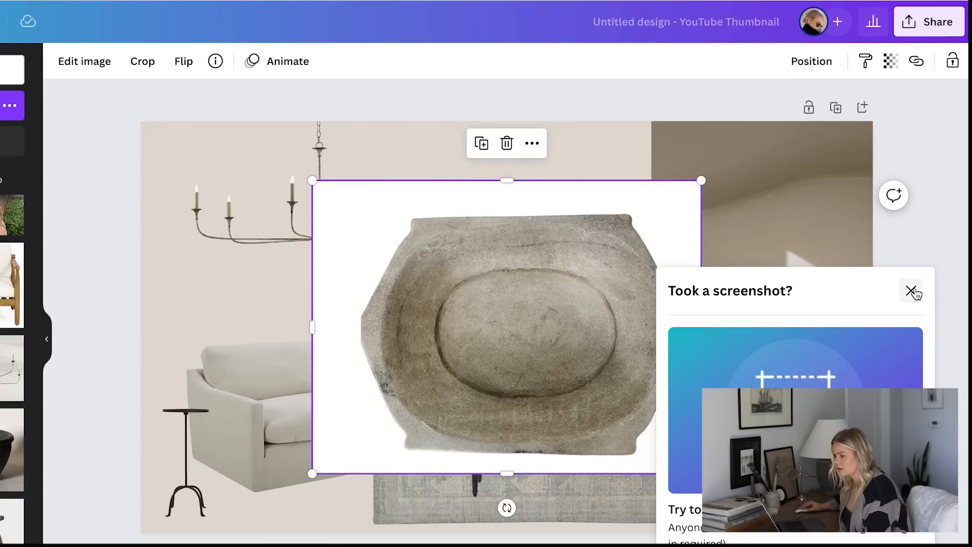
{"action": "left_click", "coordinate": [911, 291]}
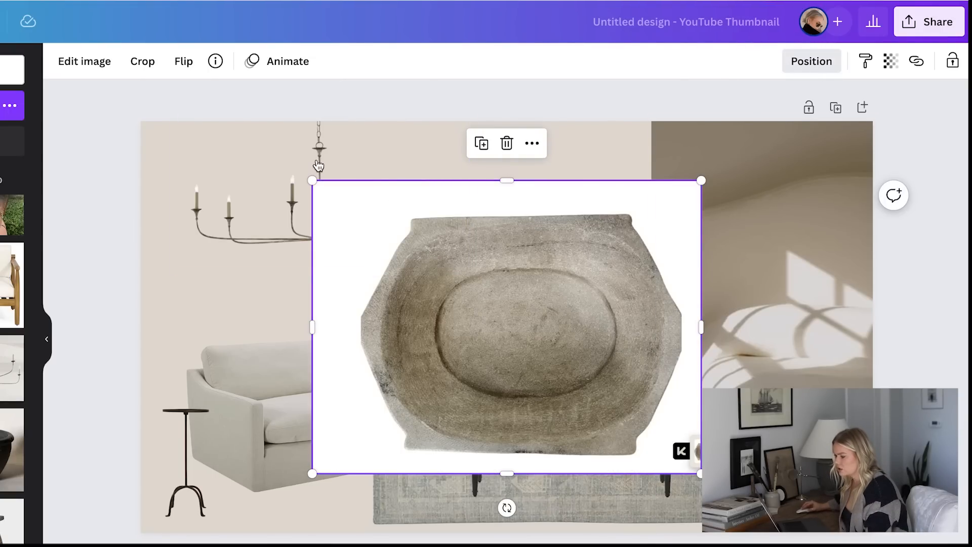
{"action": "left_click", "coordinate": [85, 66]}
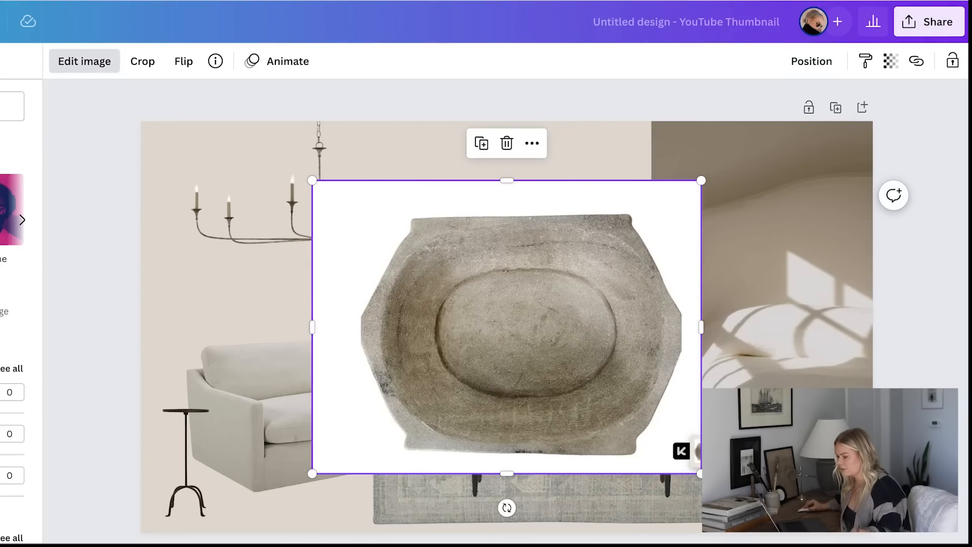
Scale down the stone bowl and place it on top of the dresser beside the lamp
{"action": "left_click_drag", "start_coordinate": [311, 180], "coordinate": [578, 373]}
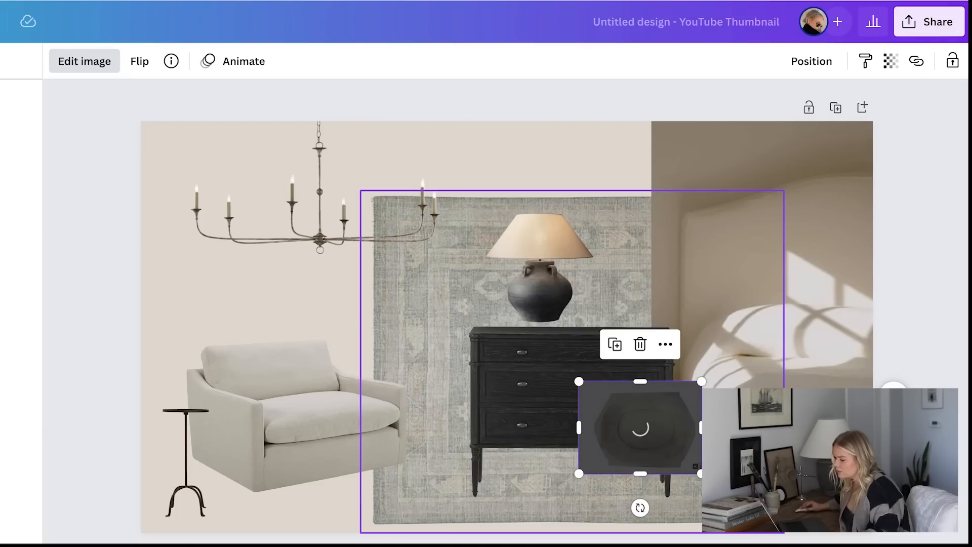
{"action": "left_click_drag", "start_coordinate": [699, 472], "coordinate": [690, 463]}
{"action": "left_click_drag", "start_coordinate": [633, 443], "coordinate": [626, 323]}
{"action": "left_click_drag", "start_coordinate": [684, 341], "coordinate": [632, 310]}
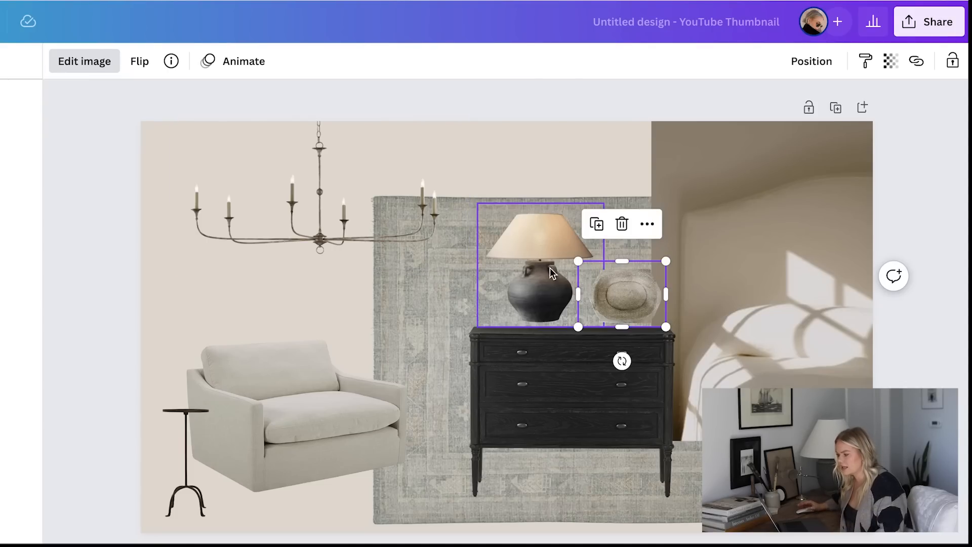
Enlarge the table lamp on the dresser slightly
{"action": "left_click", "coordinate": [535, 283]}
{"action": "left_click_drag", "start_coordinate": [478, 201], "coordinate": [466, 192]}
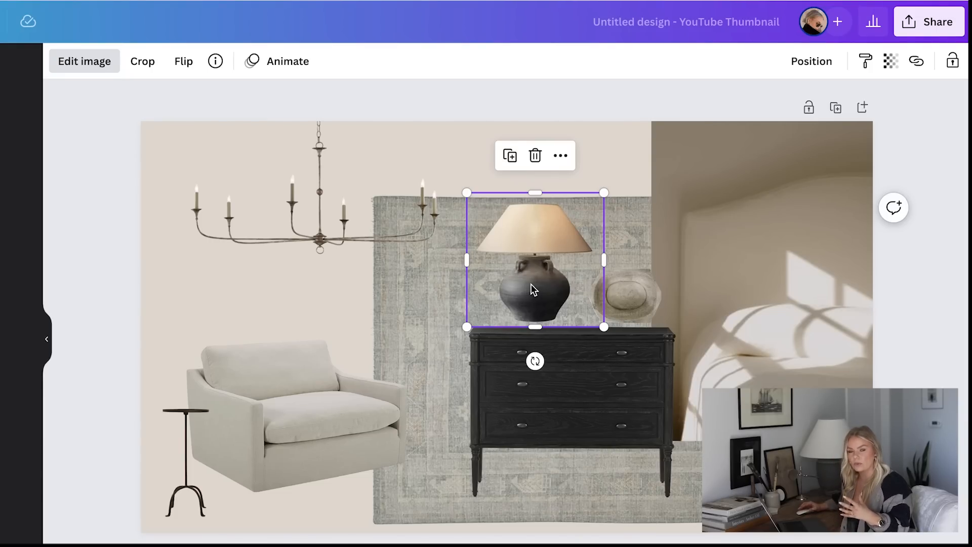
{"action": "left_click", "coordinate": [93, 299]}
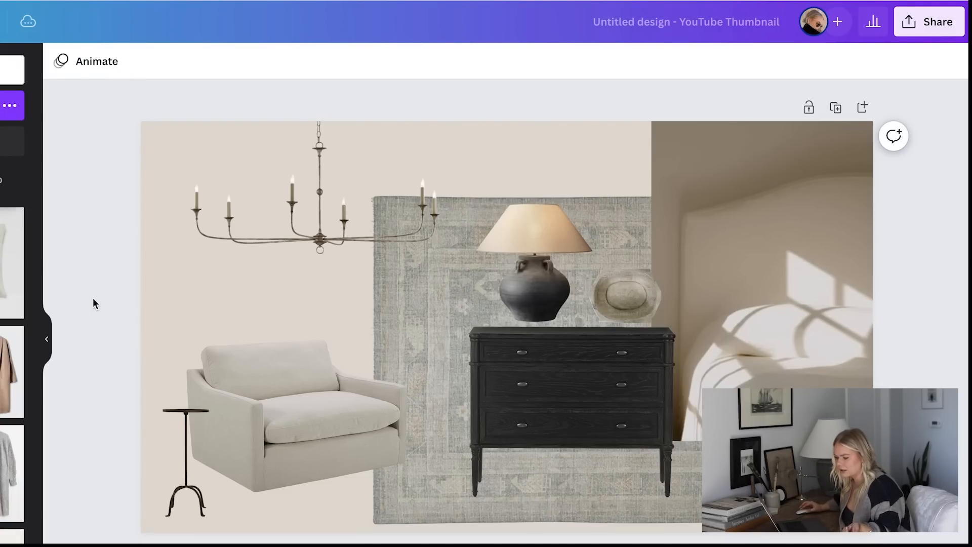
Find the rustic wooden bench image among the uploads and add it to the page
{"action": "scroll", "coordinate": [13, 355], "scroll_direction": "down", "scroll_amount": 4}
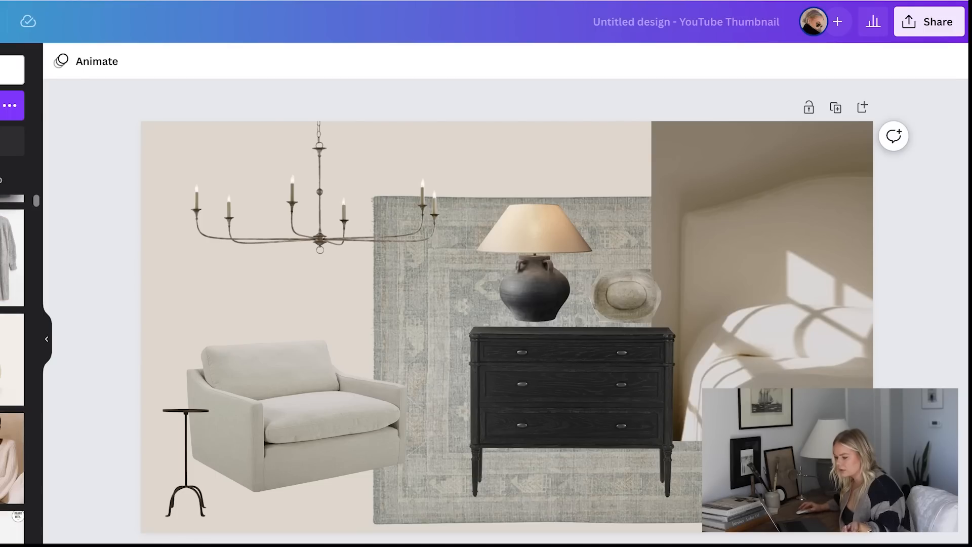
{"action": "scroll", "coordinate": [13, 369], "scroll_direction": "down", "scroll_amount": 5}
{"action": "scroll", "coordinate": [12, 370], "scroll_direction": "down", "scroll_amount": 5}
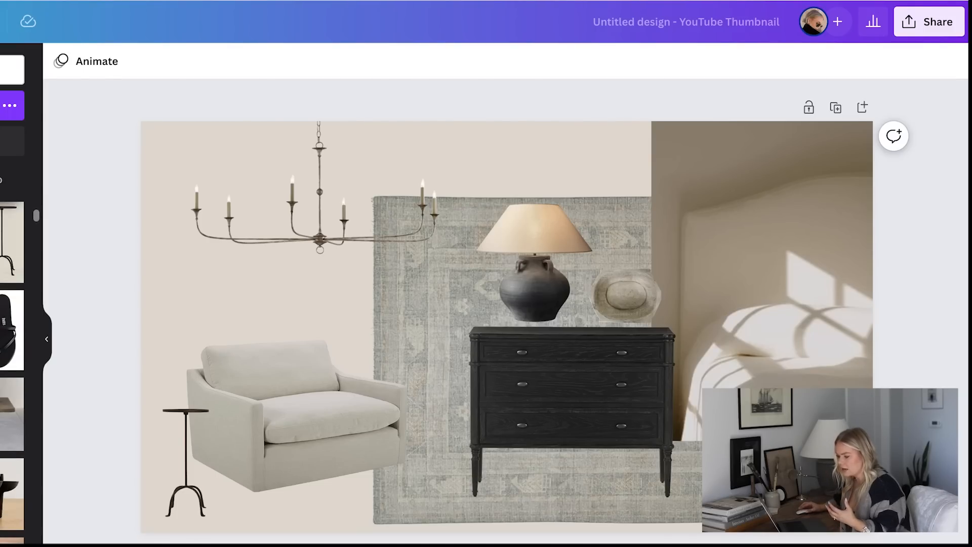
{"action": "scroll", "coordinate": [13, 370], "scroll_direction": "down", "scroll_amount": 5}
{"action": "scroll", "coordinate": [12, 354], "scroll_direction": "up", "scroll_amount": 2}
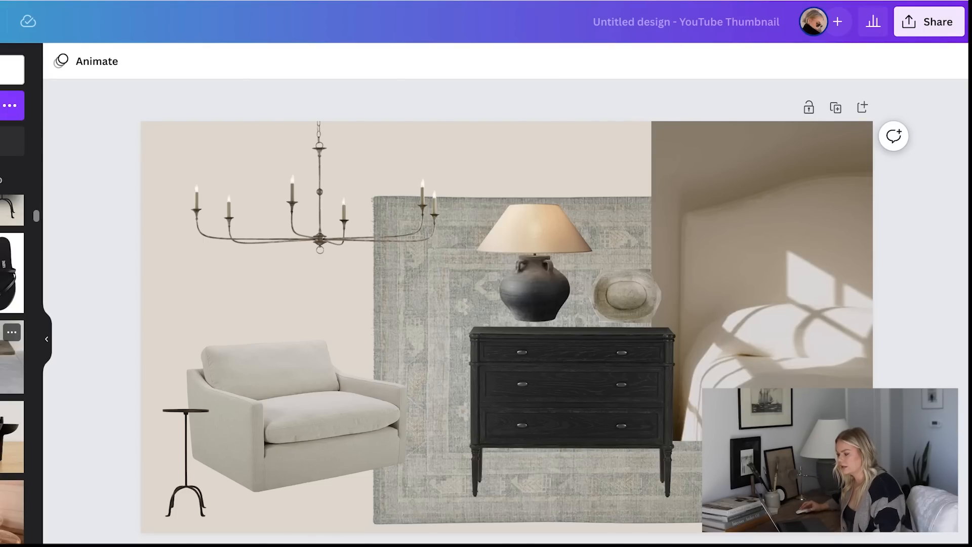
{"action": "left_click", "coordinate": [12, 360]}
Remove the wooden bench's background, scale it down and place it below the armchair, which is moved up to make room
{"action": "left_click_drag", "start_coordinate": [429, 390], "coordinate": [397, 472]}
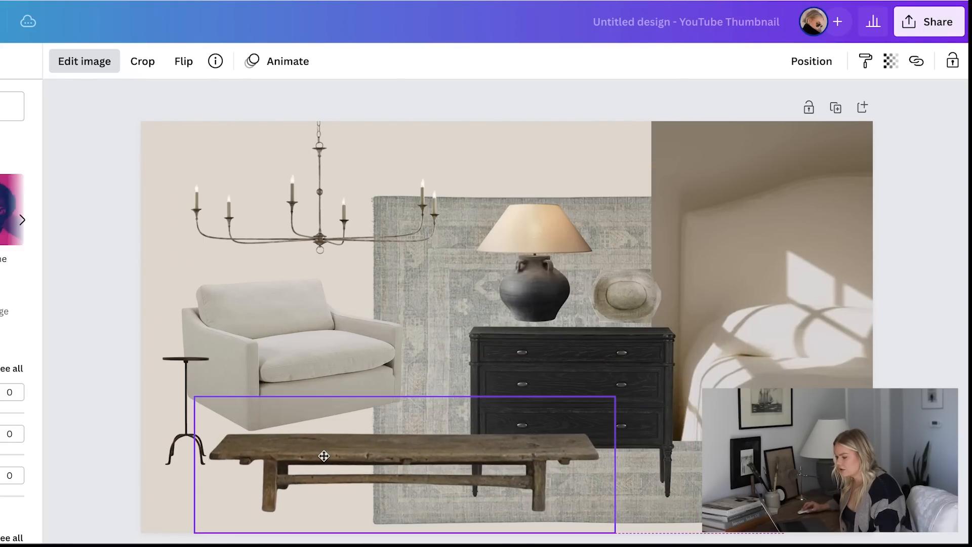
{"action": "left_click_drag", "start_coordinate": [324, 456], "coordinate": [323, 463]}
{"action": "left_click_drag", "start_coordinate": [594, 536], "coordinate": [503, 506]}
{"action": "left_click_drag", "start_coordinate": [375, 441], "coordinate": [348, 457]}
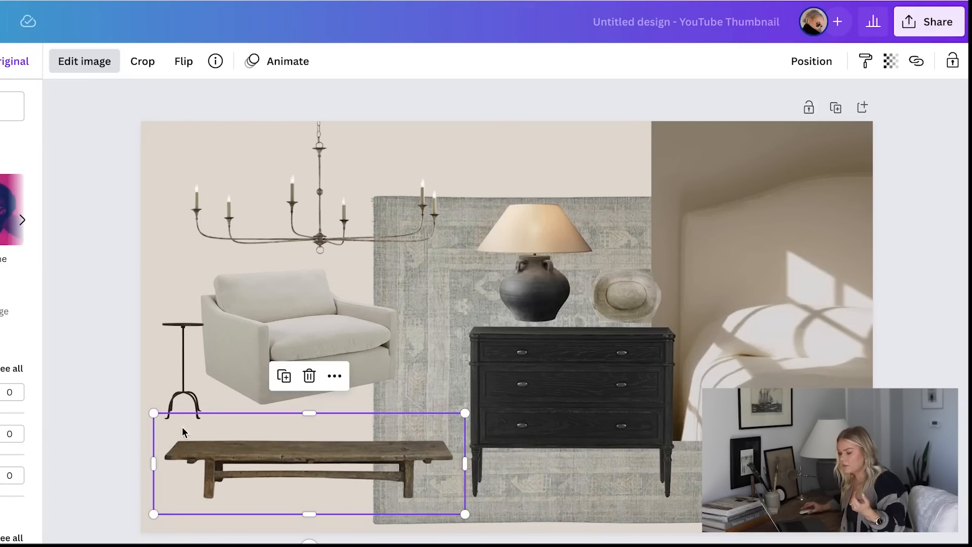
Scale down the black side table slightly and position it beside the armchair, just above the wooden bench
{"action": "left_click", "coordinate": [174, 361]}
{"action": "left_click_drag", "start_coordinate": [214, 429], "coordinate": [220, 443]}
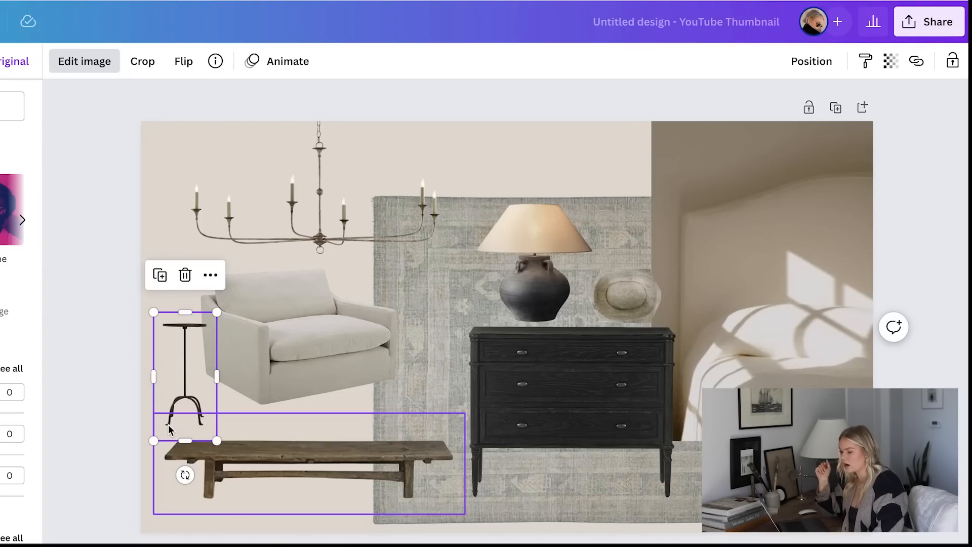
{"action": "left_click", "coordinate": [108, 356]}
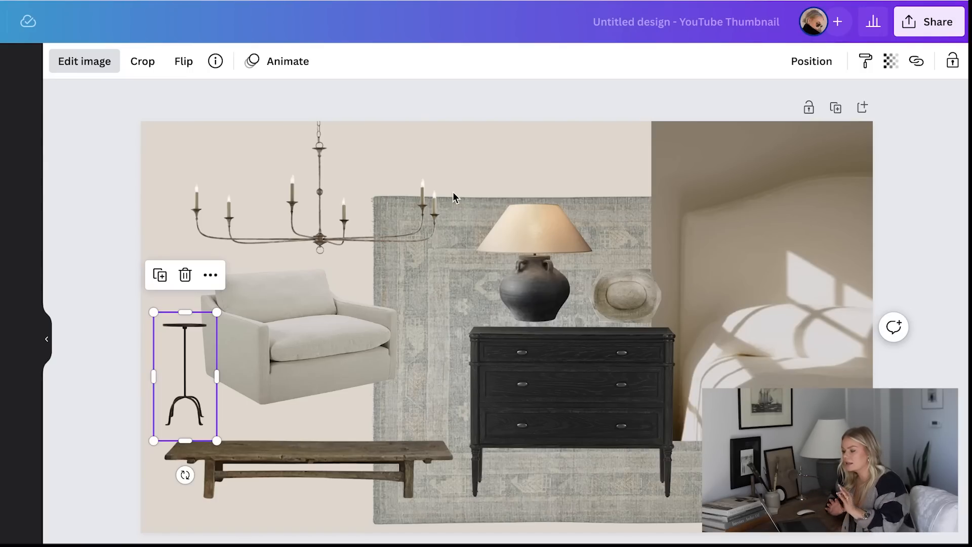
Select the chandelier image above the armchair
{"action": "left_click", "coordinate": [247, 217]}
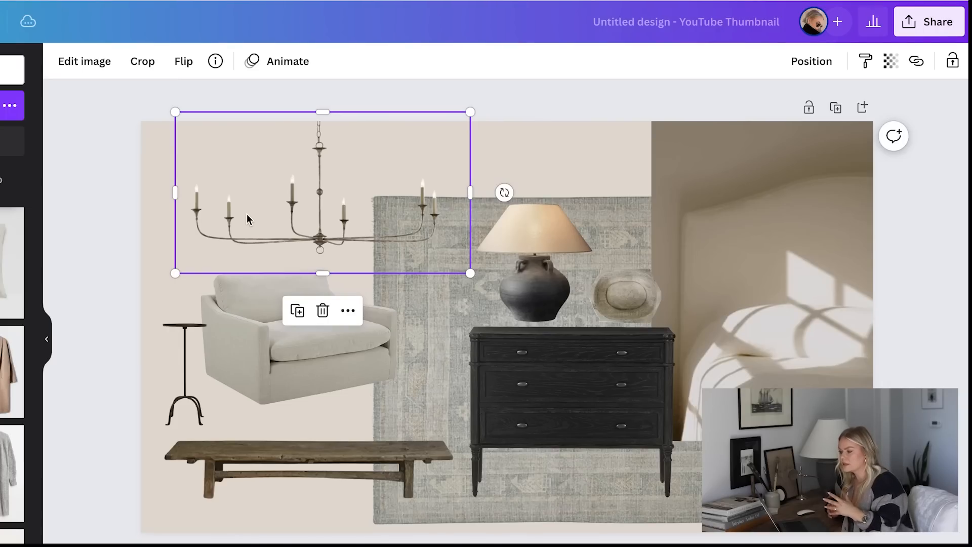